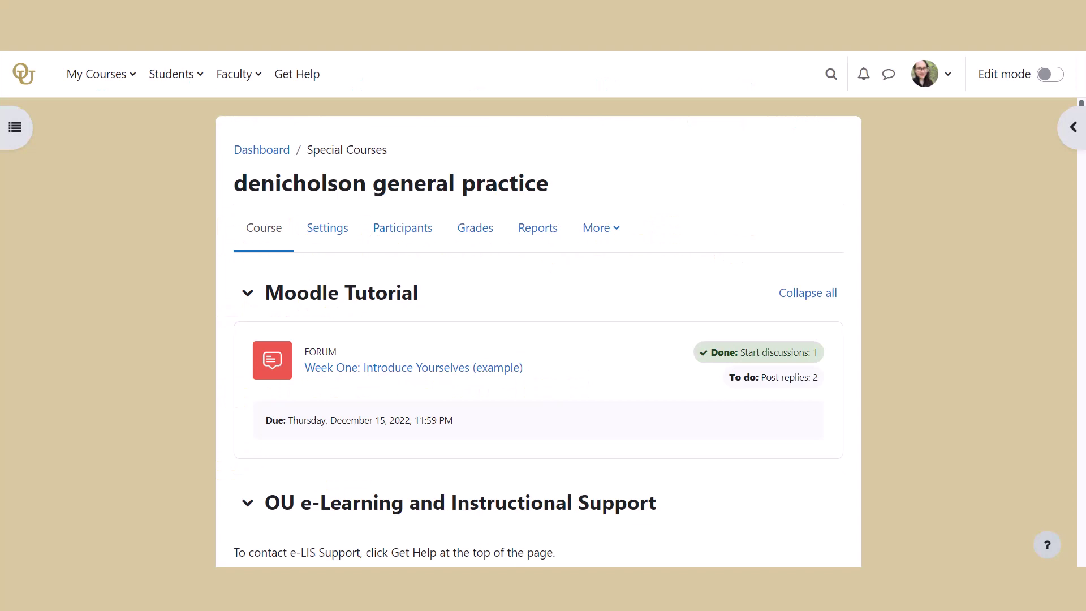
Turn on edit mode and add a new forum activity to the Moodle Tutorial section.
click(1050, 75)
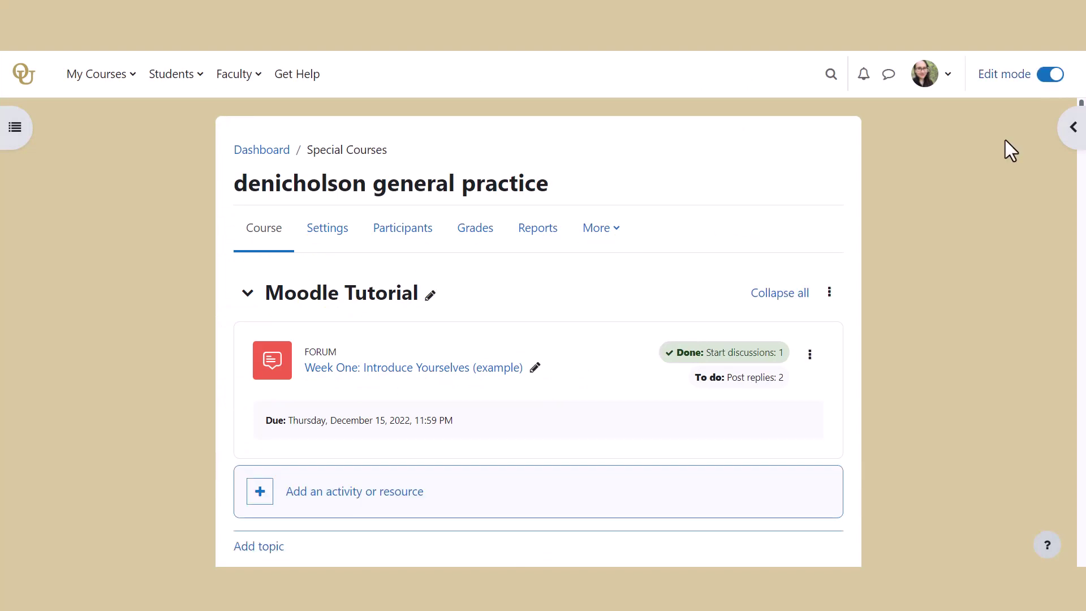
click(351, 495)
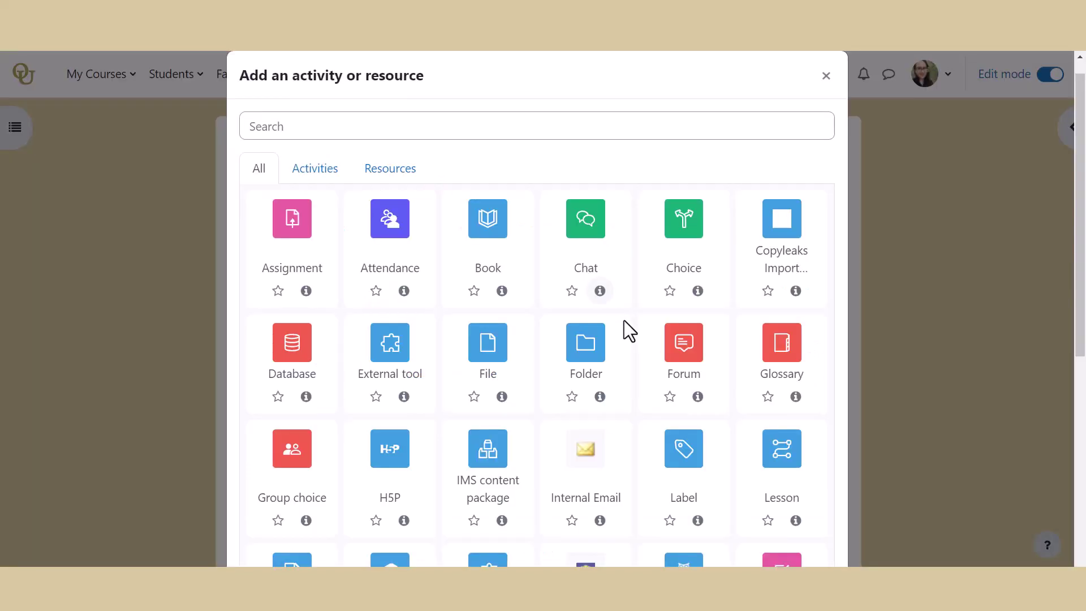
click(684, 342)
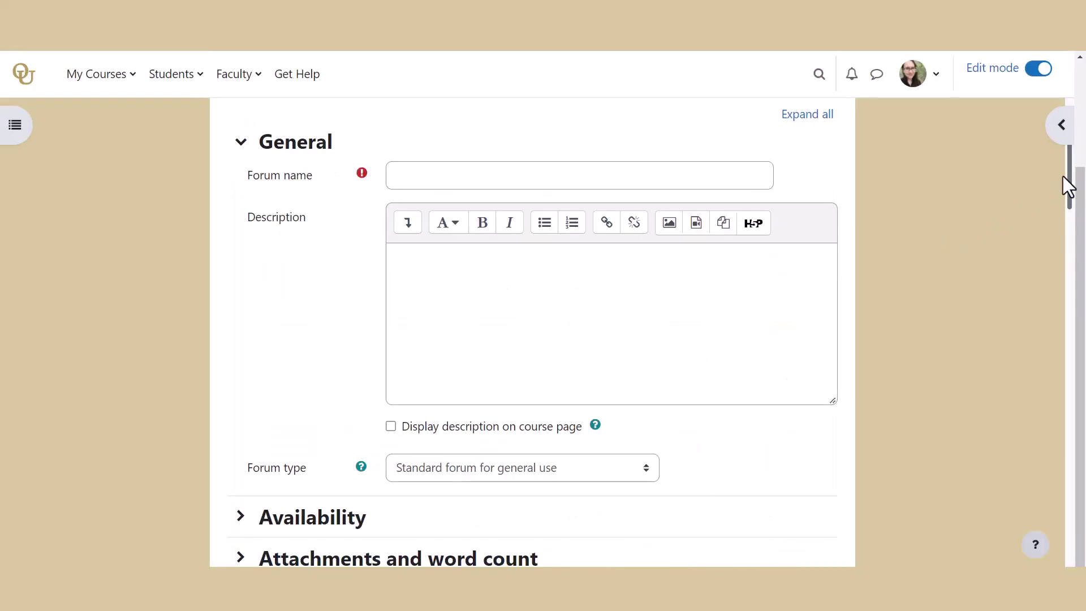
Set the new forum's whole forum grading type to Point.
drag(1065, 179, 1075, 273)
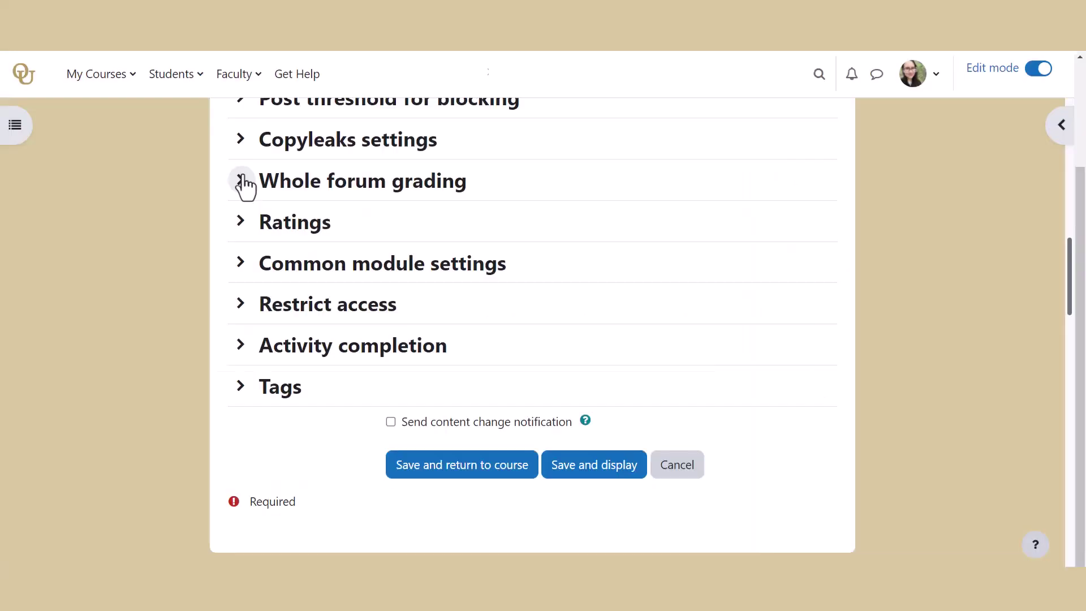
click(242, 181)
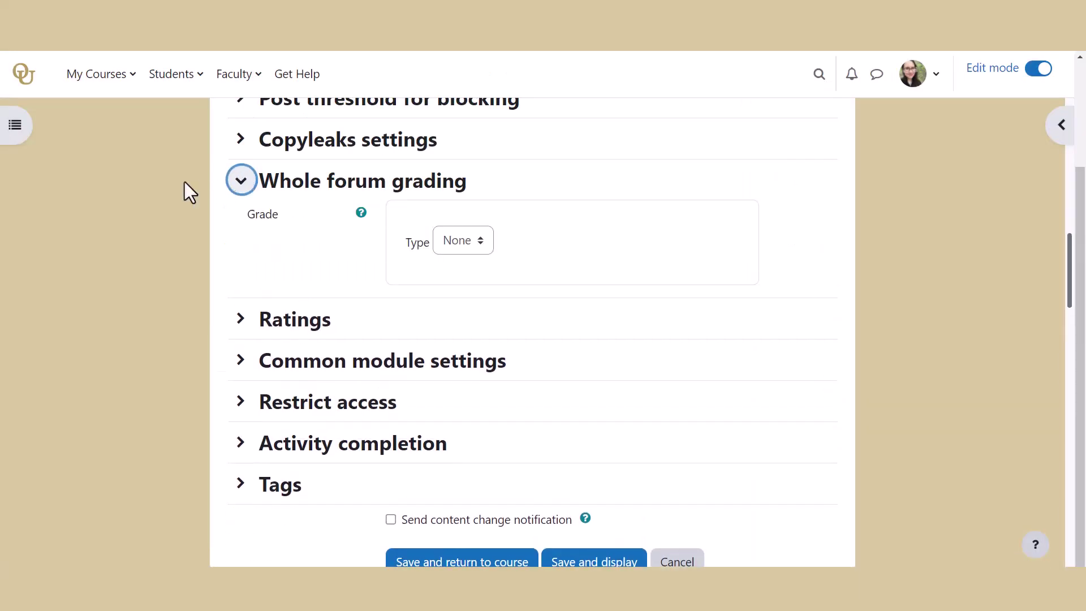
click(484, 234)
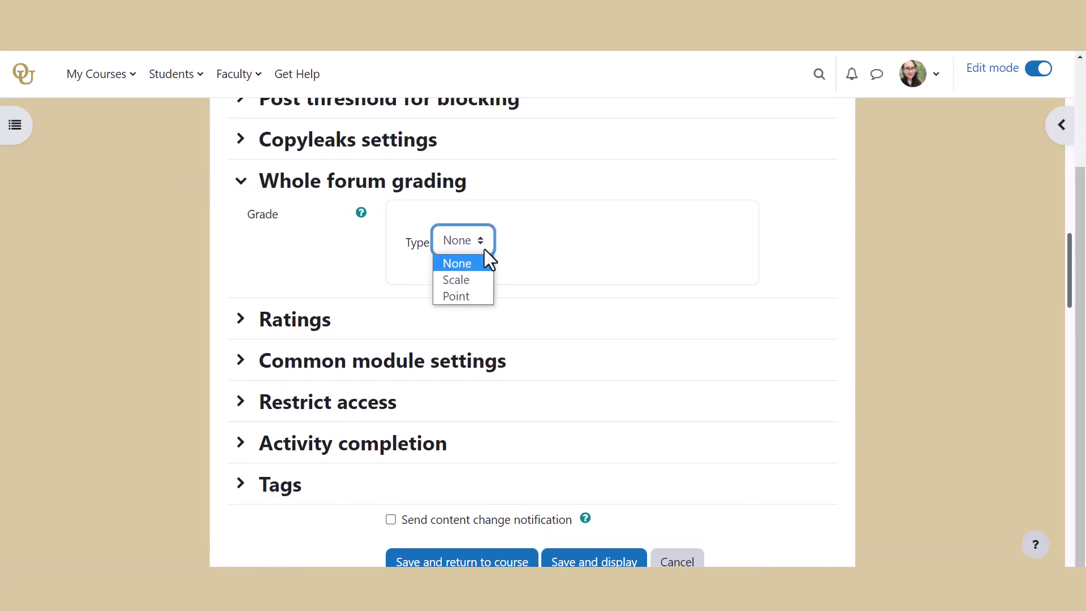
click(476, 296)
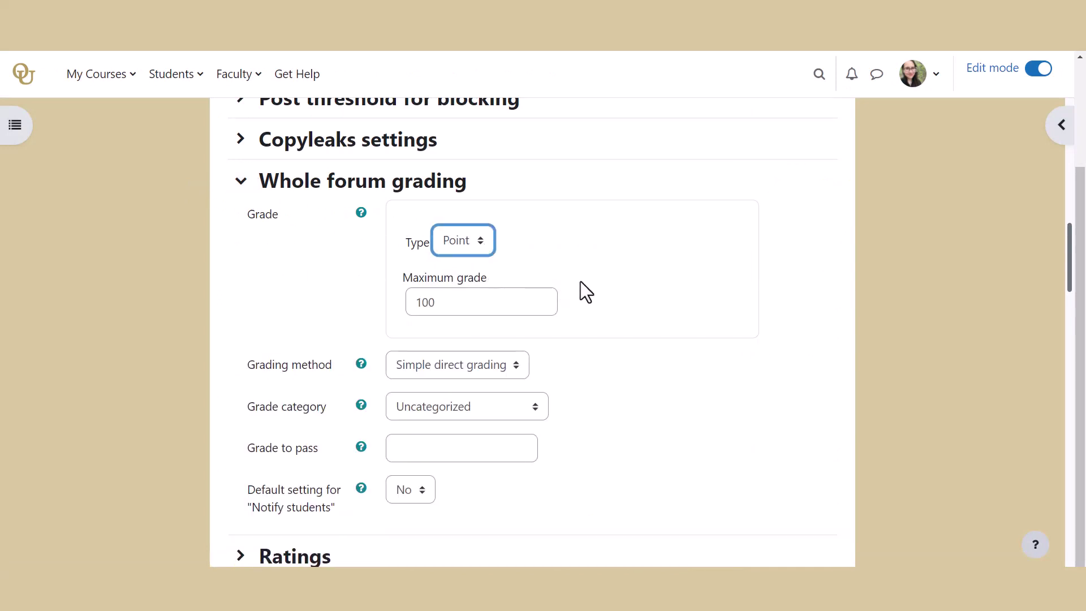
key(Tab)
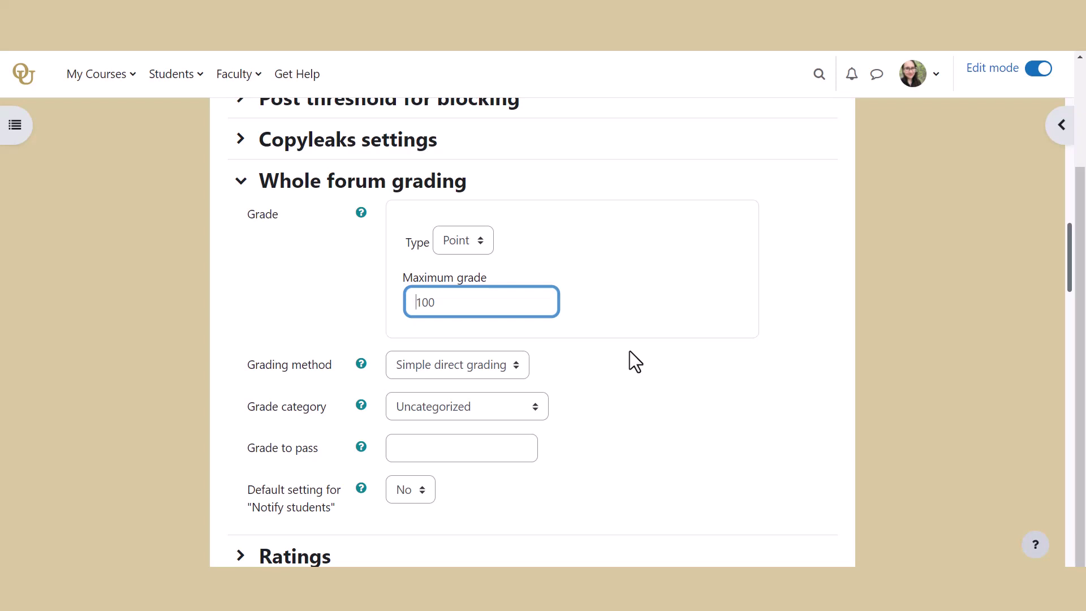
drag(1069, 261, 1074, 319)
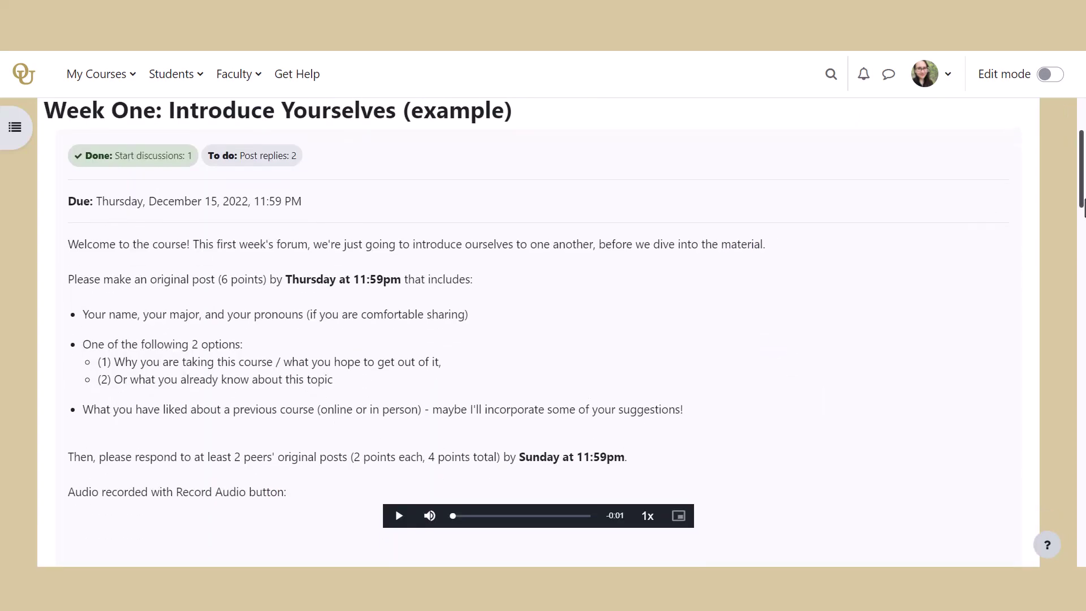
Open user grading for the "Week One: Introduce Yourselves (example)" forum.
scroll(538, 339, down, 15)
scroll(162, 303, down, 2)
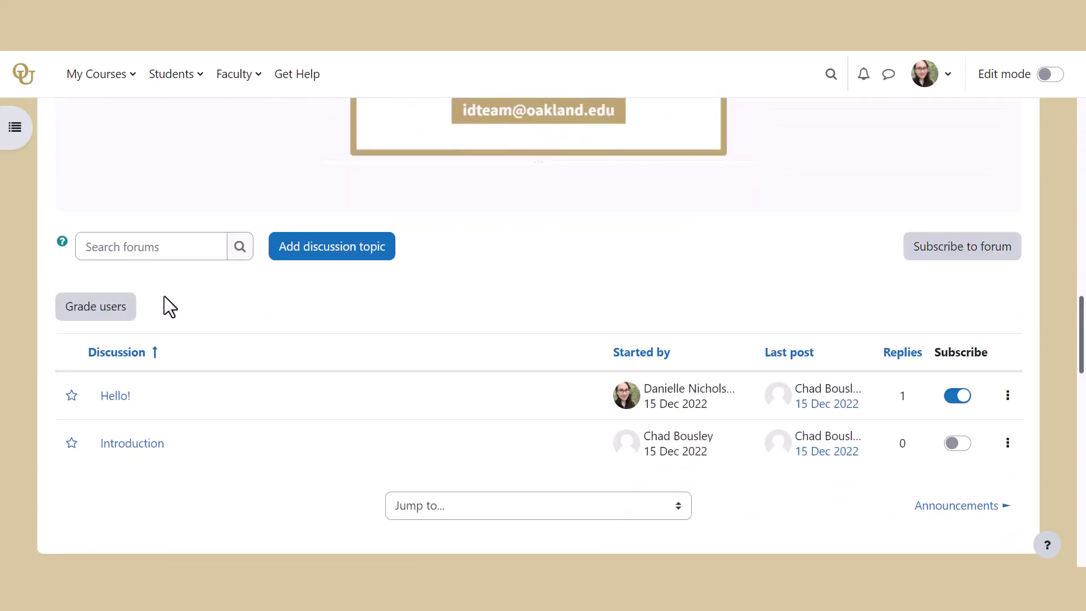
click(130, 308)
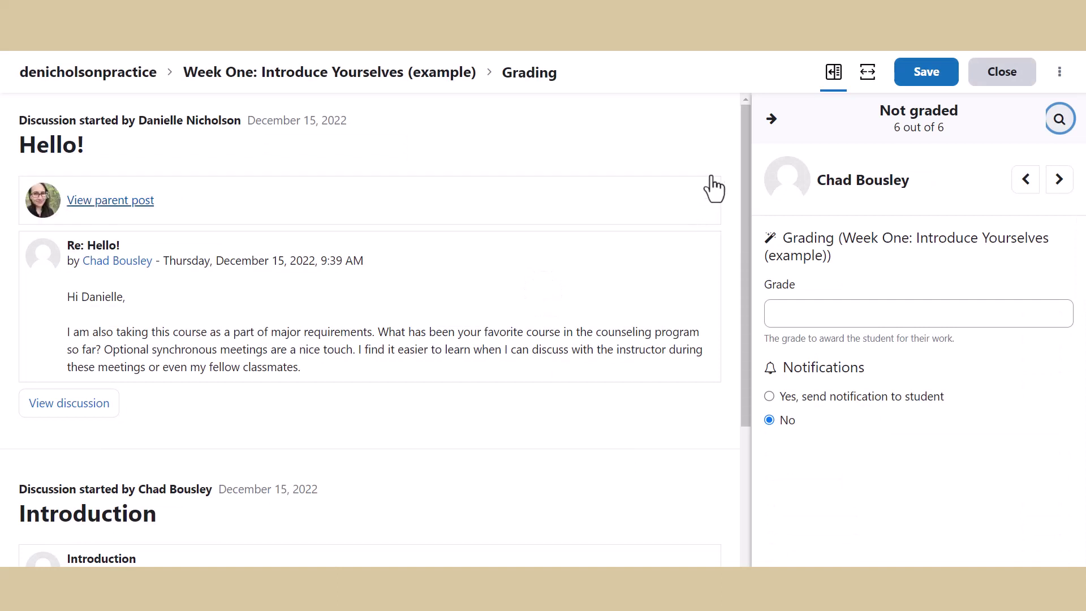
Review the student's posts together with the parent post they replied to, and enter a grade of 100.
scroll(721, 172, down, 4)
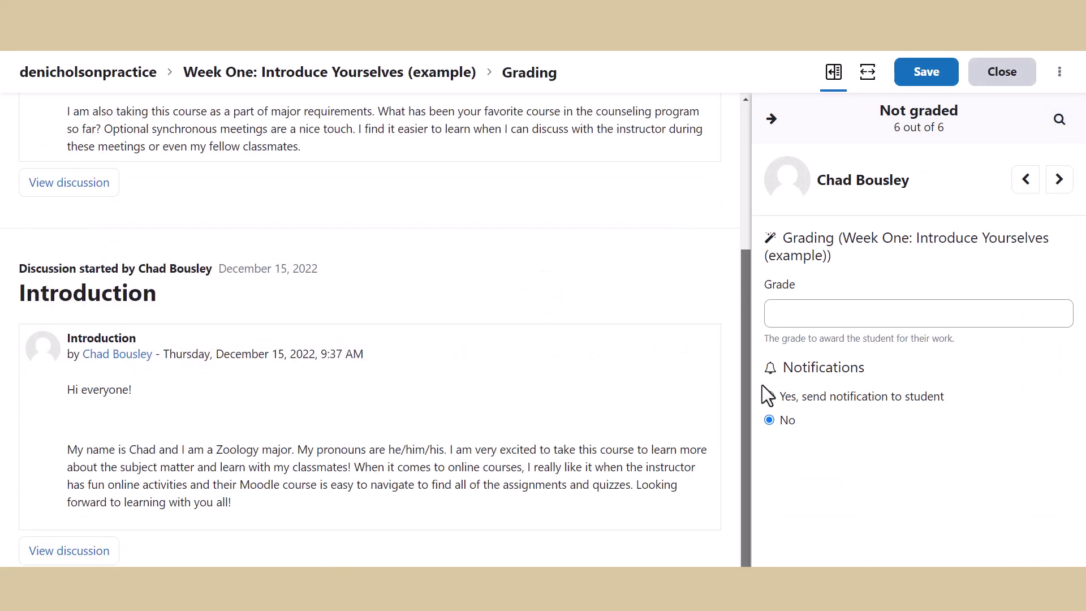
drag(762, 385, 745, 246)
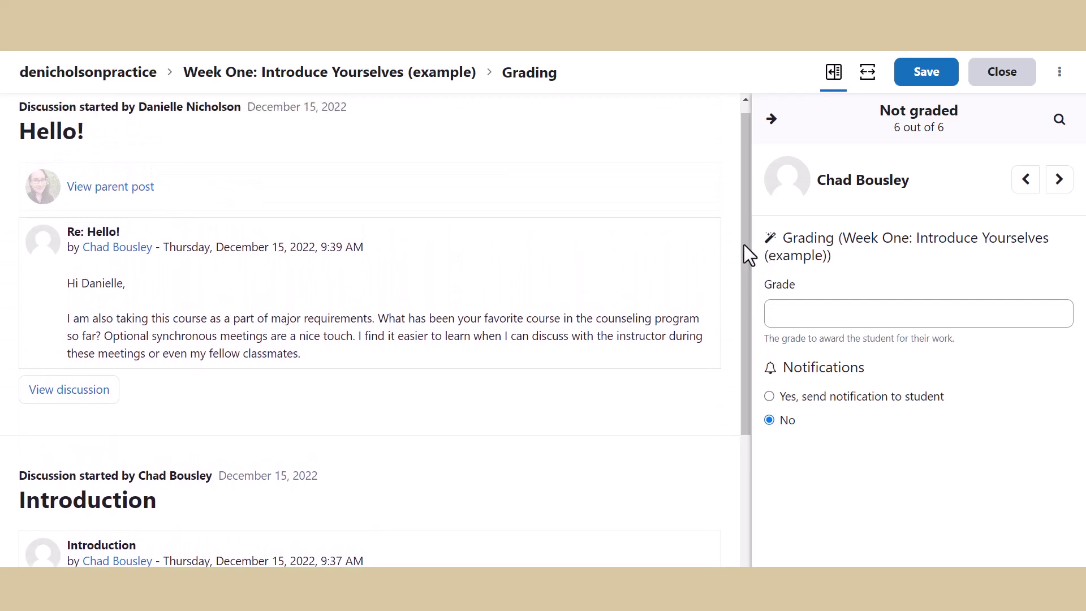
click(147, 185)
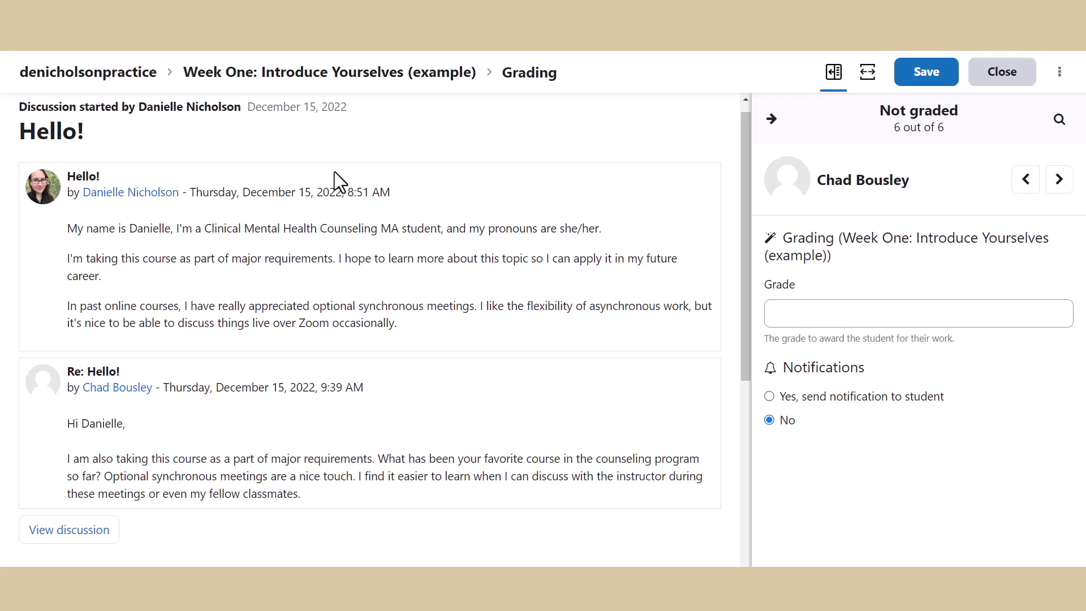
click(814, 309)
text(100)
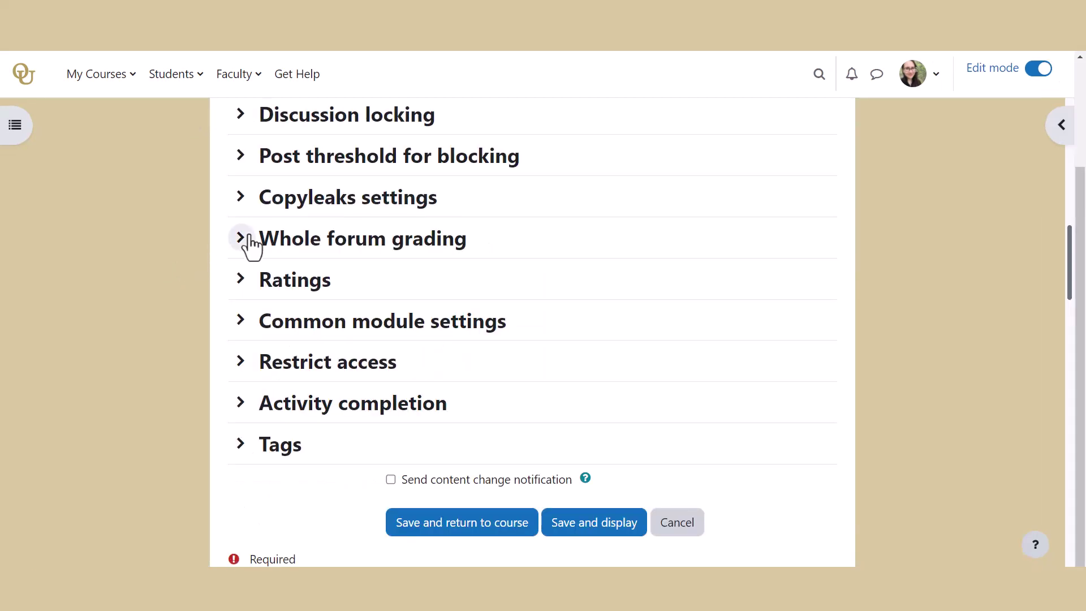
Set the whole forum grading type to Point in the Week One forum's settings.
click(242, 239)
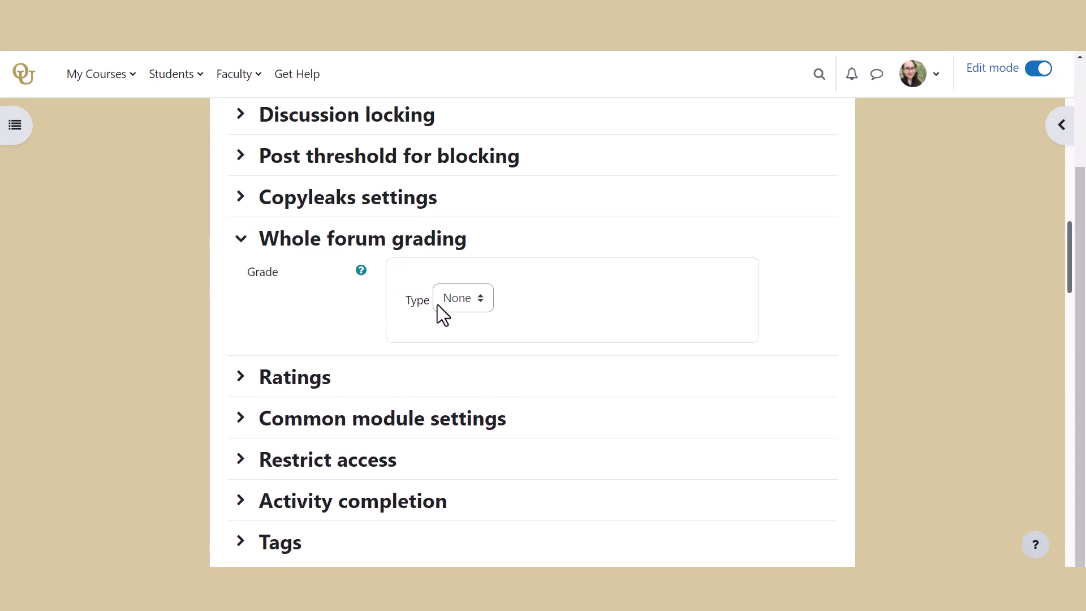
click(463, 300)
click(469, 354)
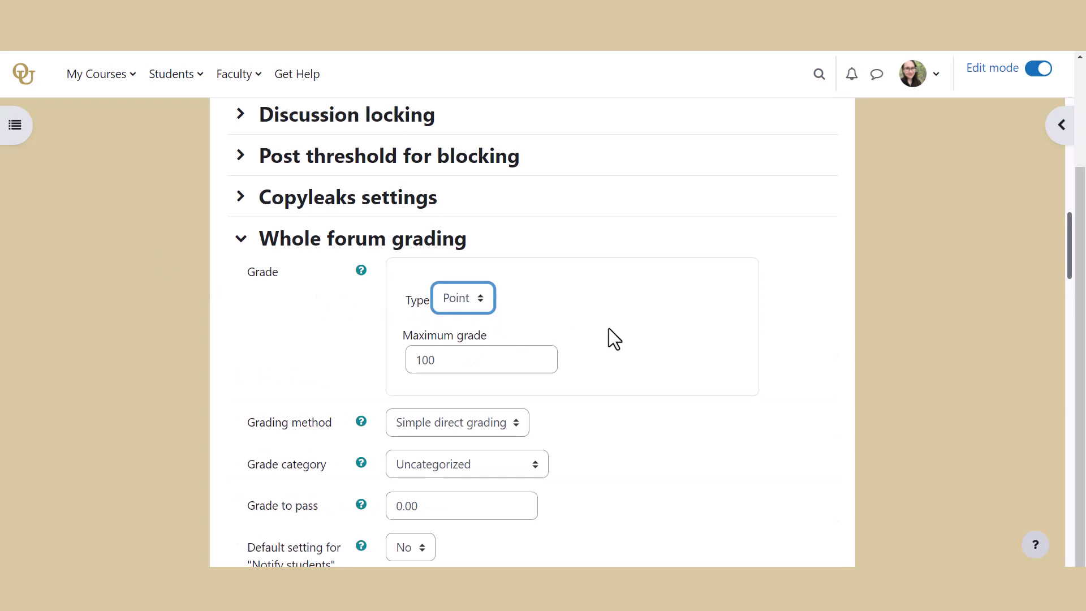
scroll(1007, 288, down, 1)
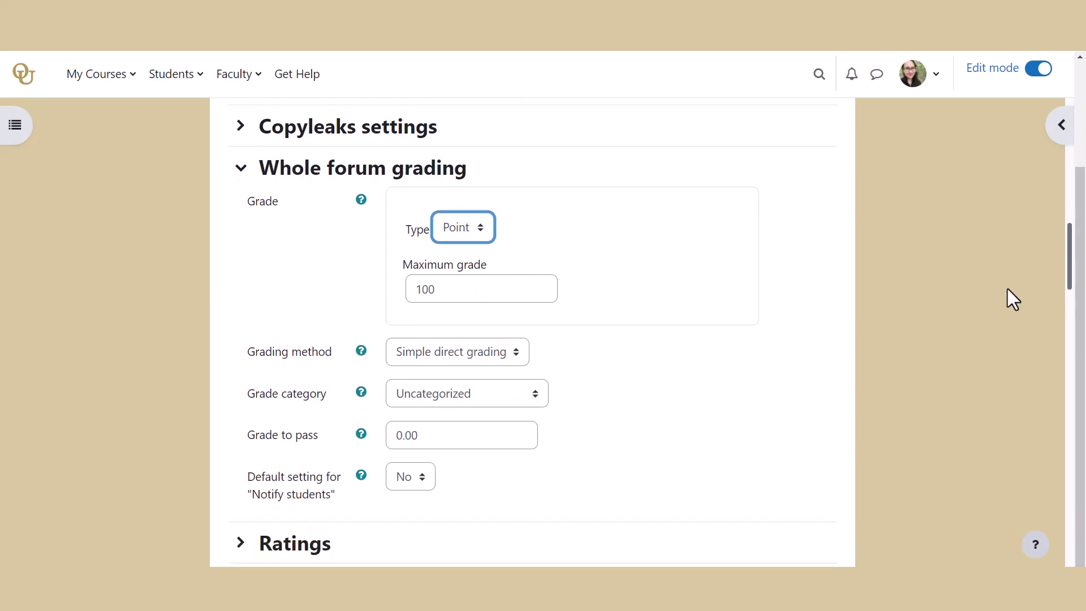
Change the forum's grading method to Rubric, and save and display the forum.
click(520, 352)
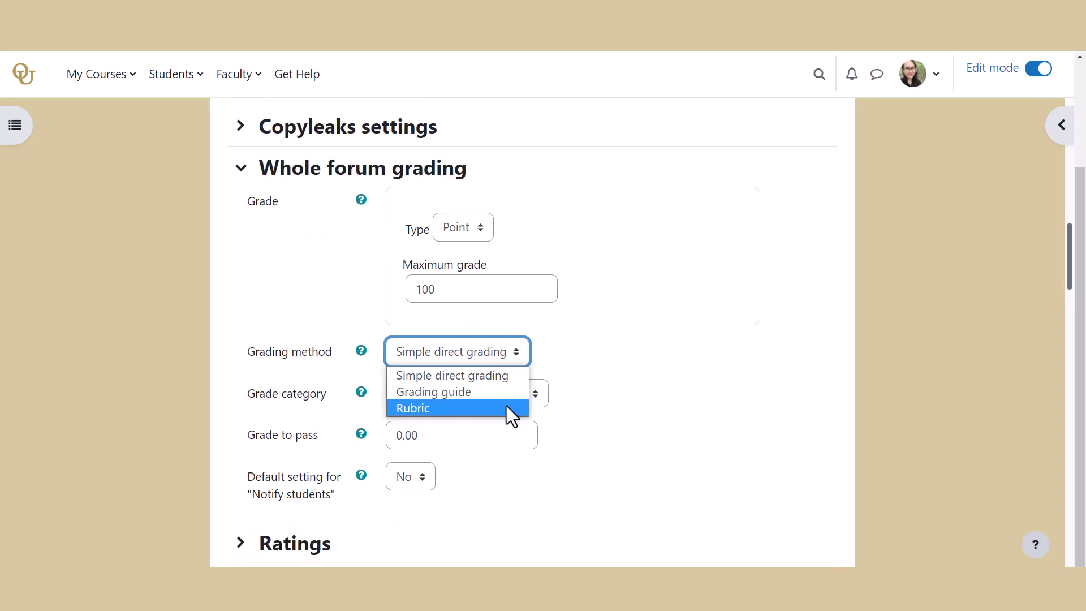
click(506, 406)
scroll(170, 240, down, 4)
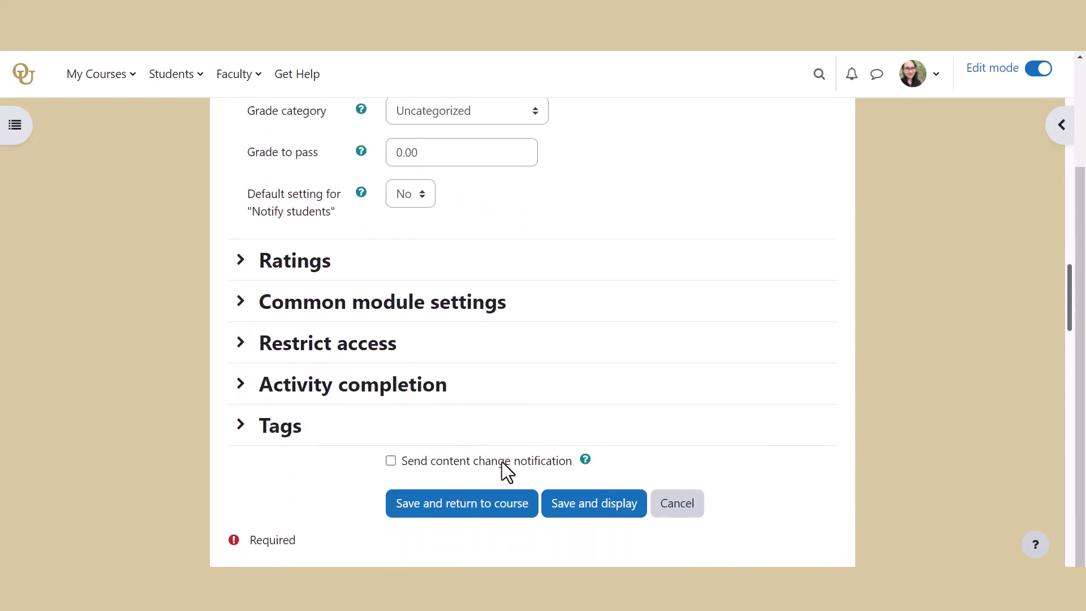
click(577, 511)
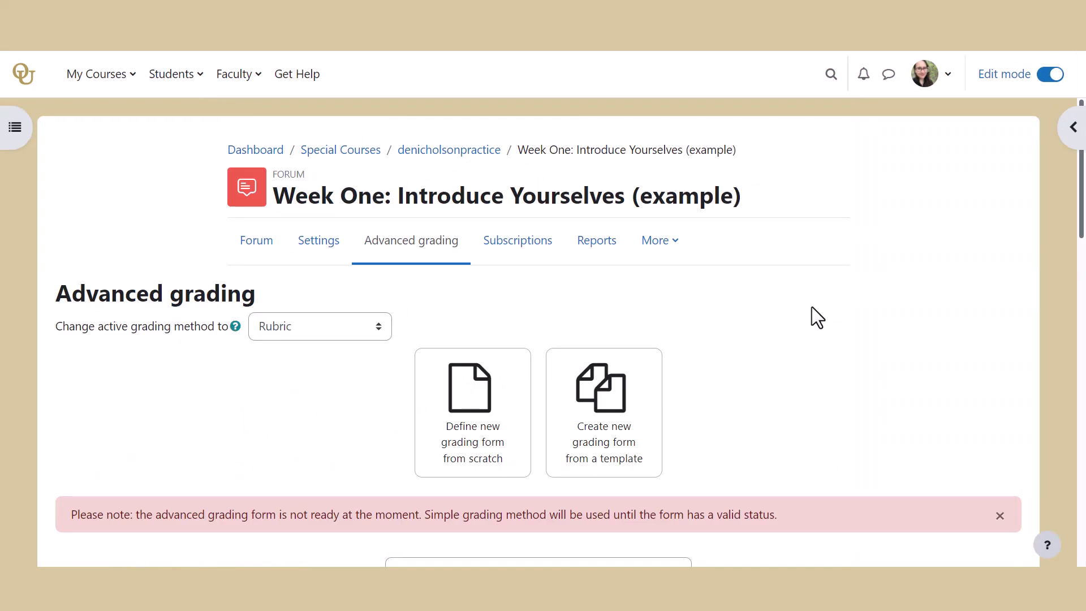
Define a new grading form from scratch and name it "Weekly Forum Rubric".
click(518, 375)
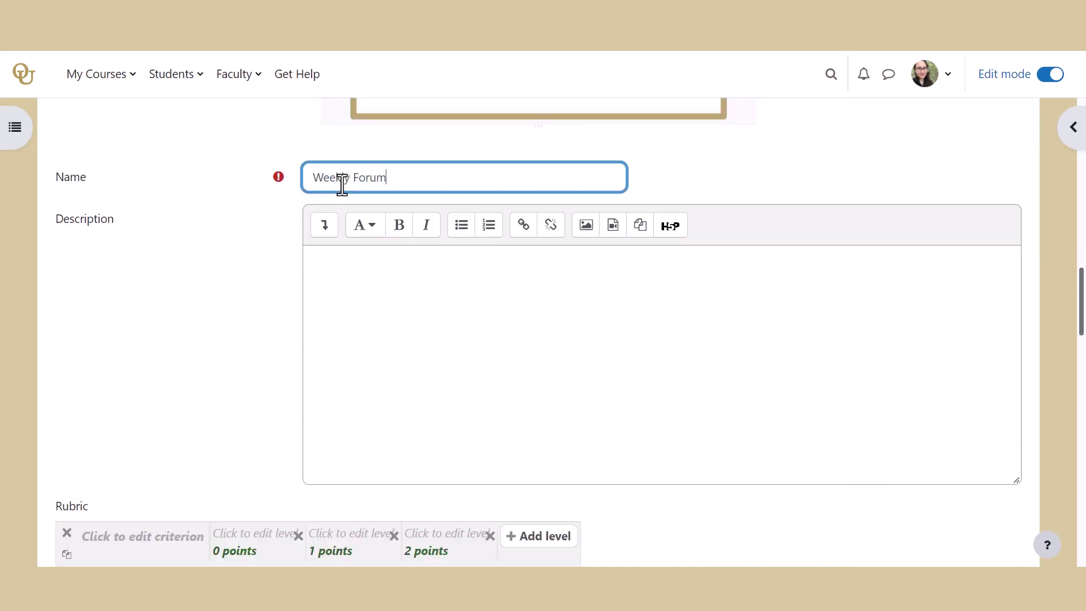
text(Rubric)
click(250, 247)
Fill in the "Post length" criterion with levels "0-1 sentences", "2-3 sentences" and "4-5 sentences", and add another criterion.
scroll(272, 87, down, 5)
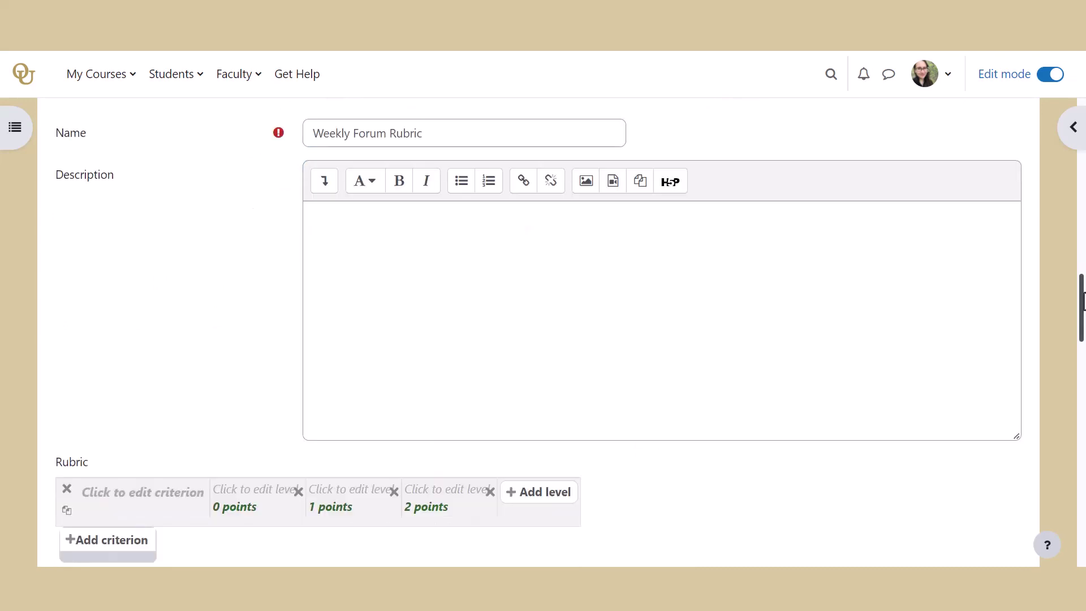
scroll(538, 331, down, 2)
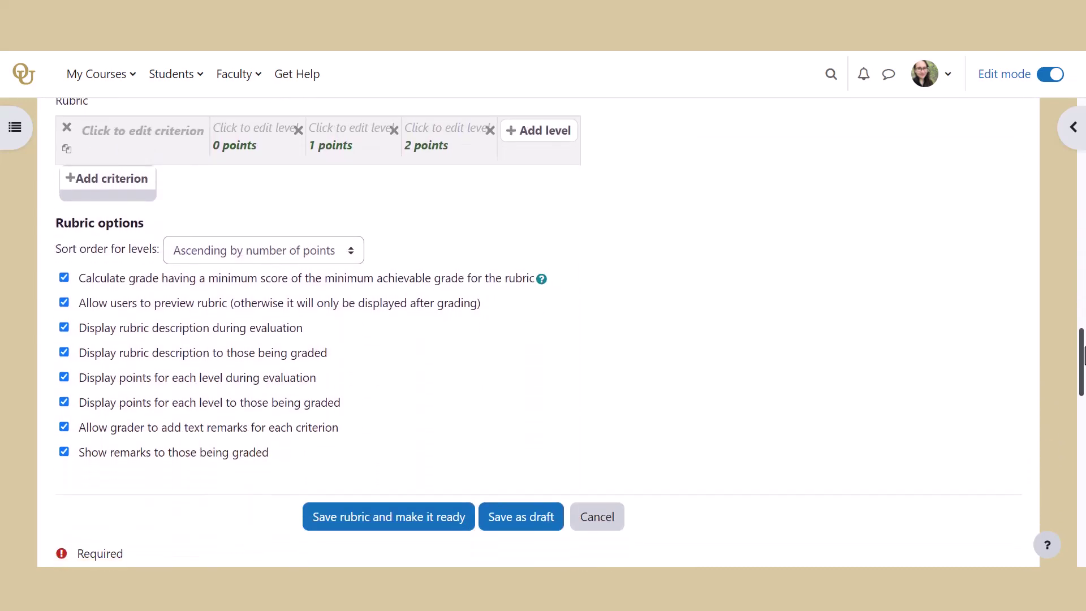
drag(1085, 345, 1085, 344)
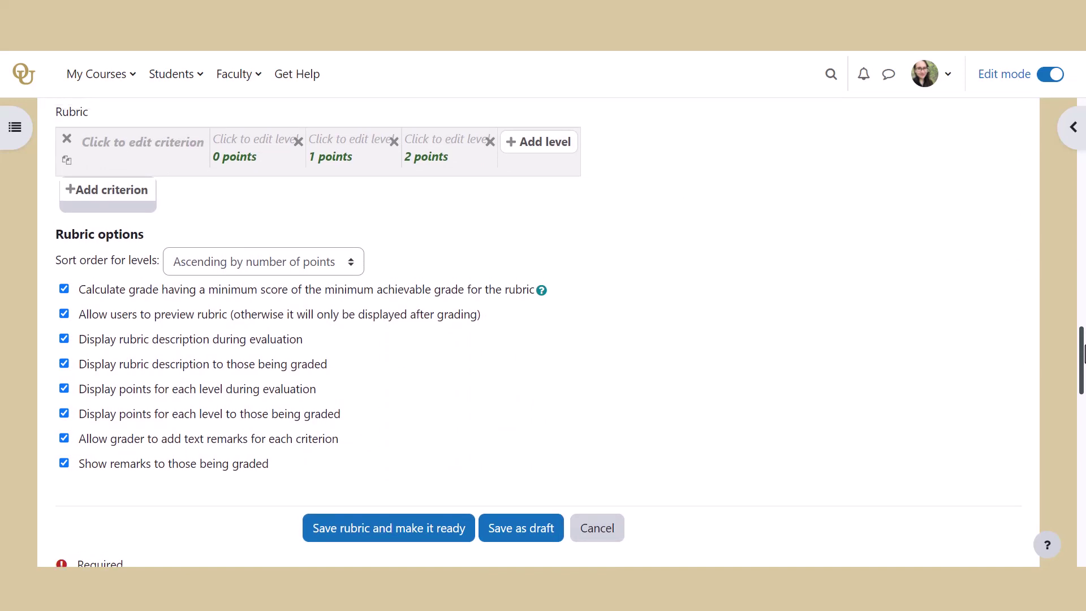
click(143, 144)
text(Post length)
key(Tab)
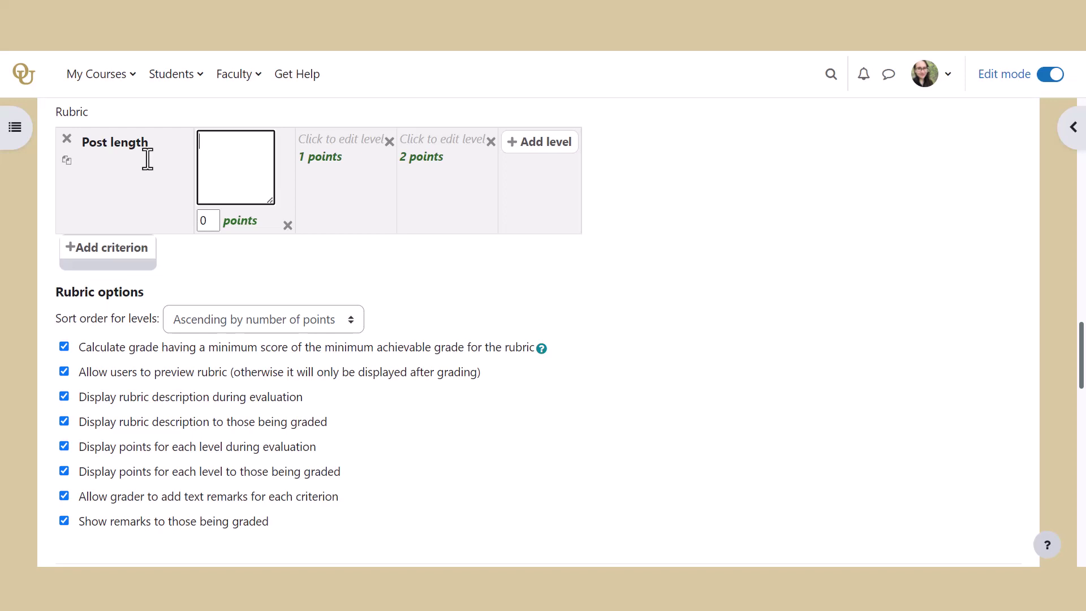
text(0-1 sentences)
click(322, 139)
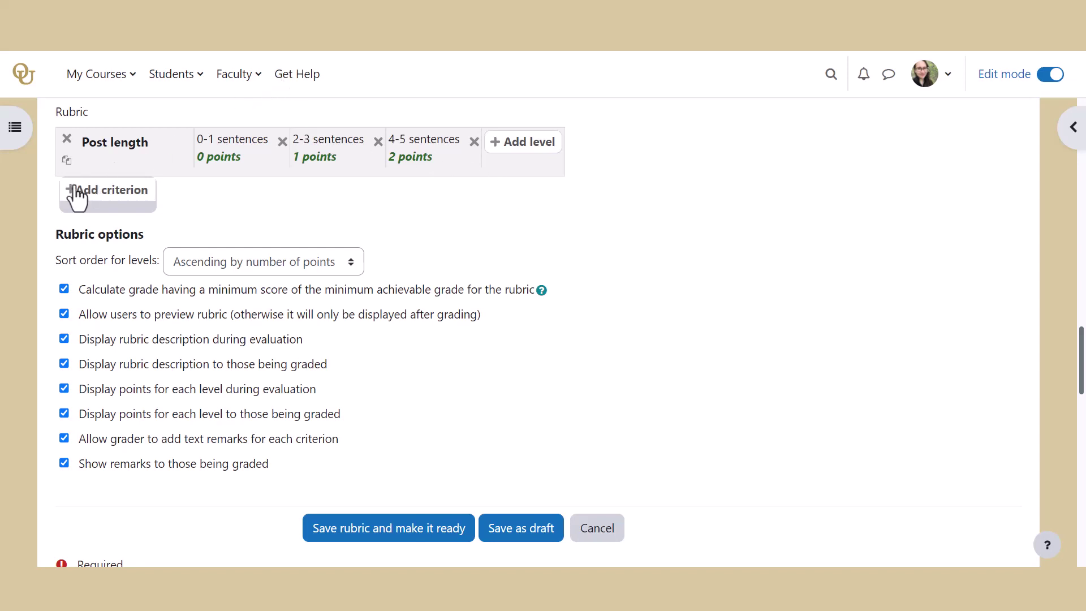
click(117, 205)
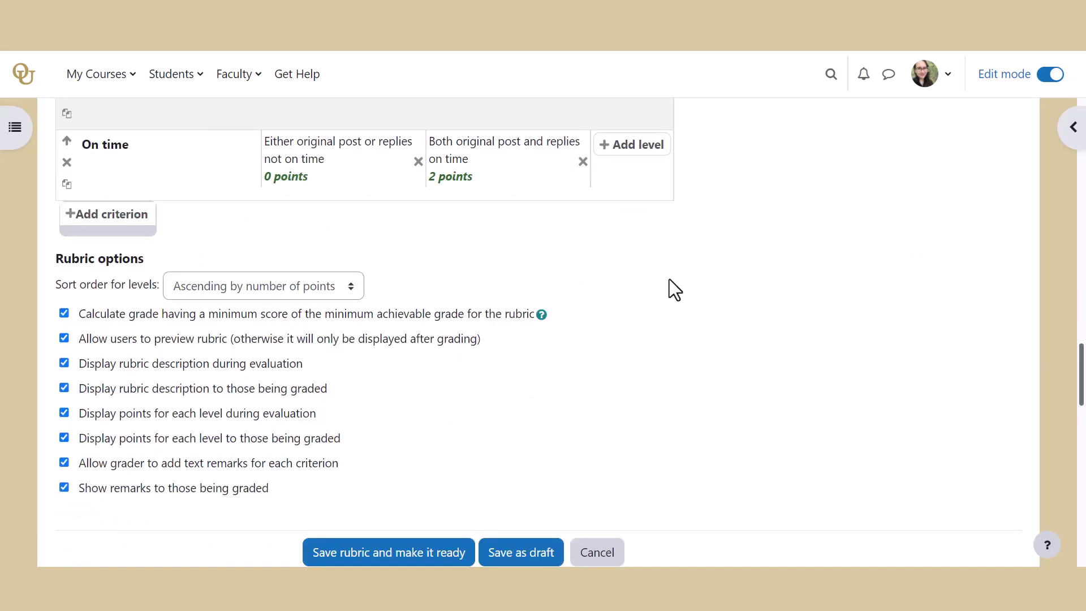
Sort the rubric levels in descending order by number of points, and save the rubric as ready for use.
click(348, 292)
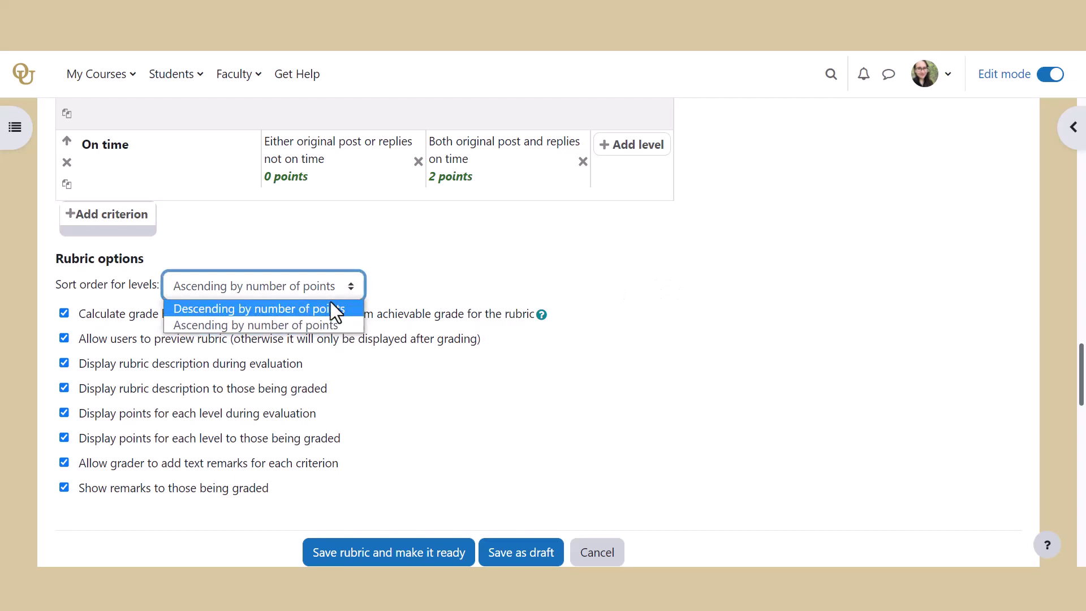
click(340, 307)
click(394, 286)
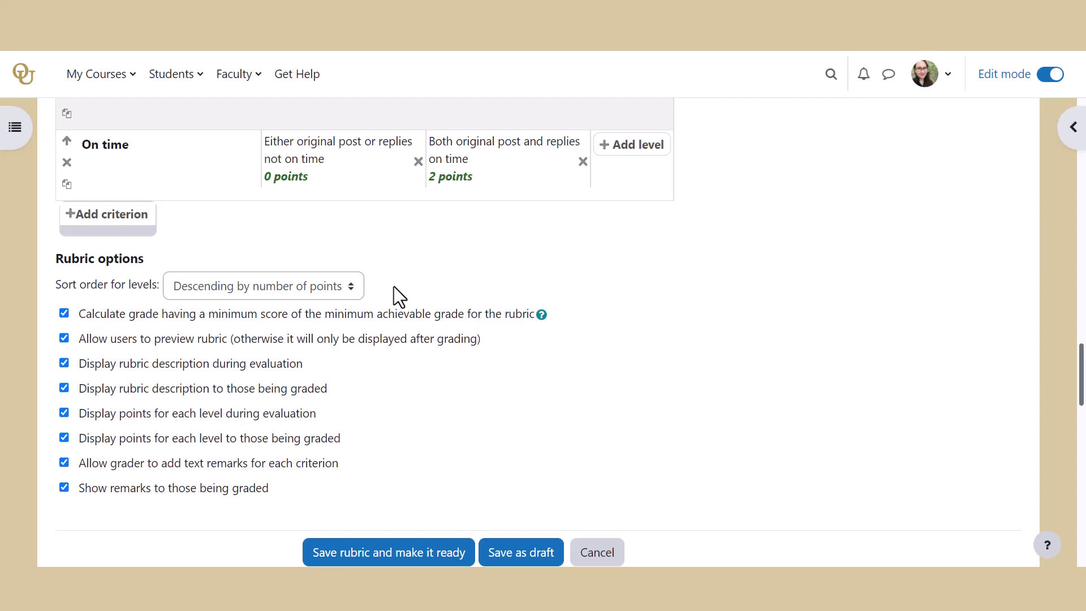
click(466, 544)
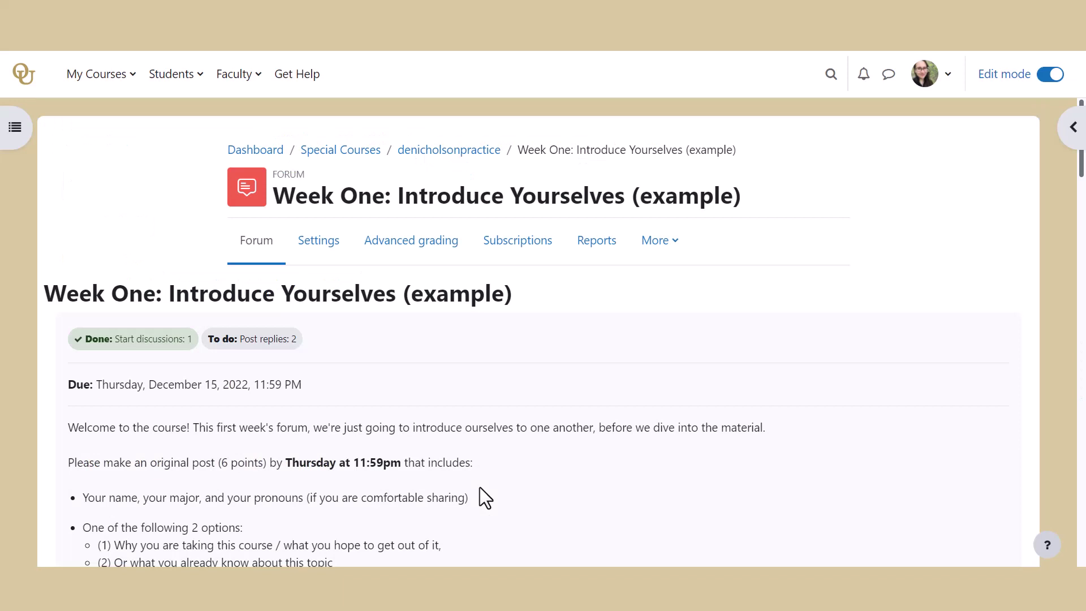
Review the saved Weekly Forum Rubric under advanced grading, and open the forum's user grading view.
click(428, 256)
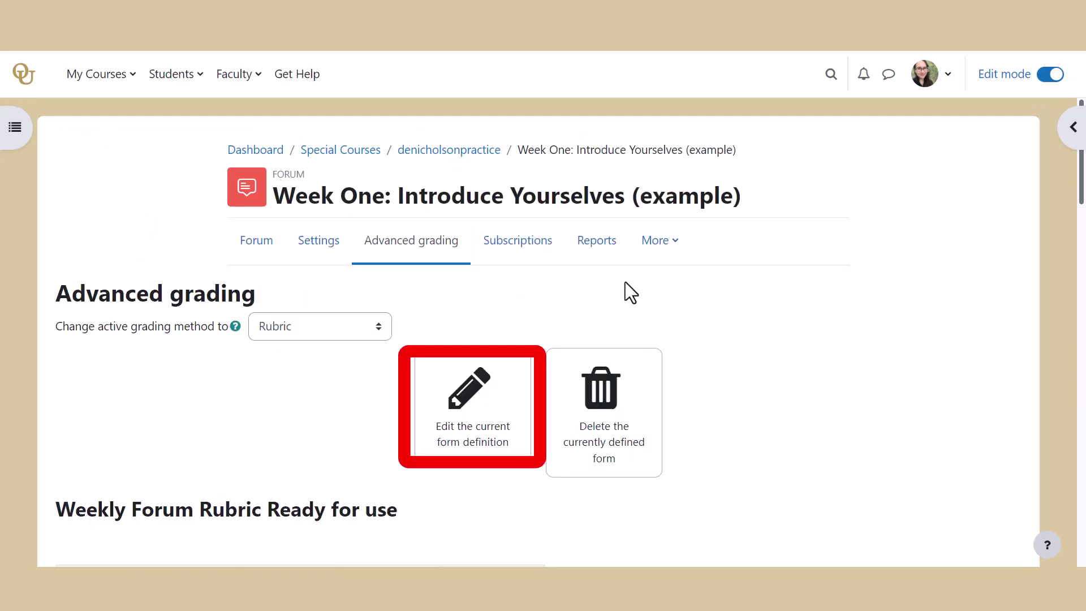
drag(1082, 207, 1083, 255)
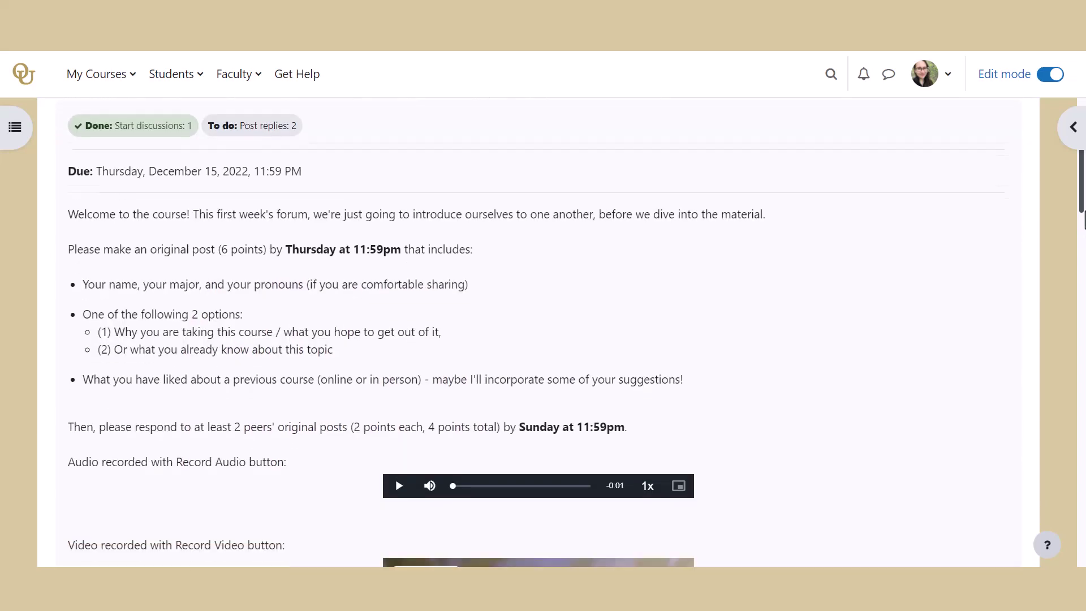
drag(1084, 215, 1084, 373)
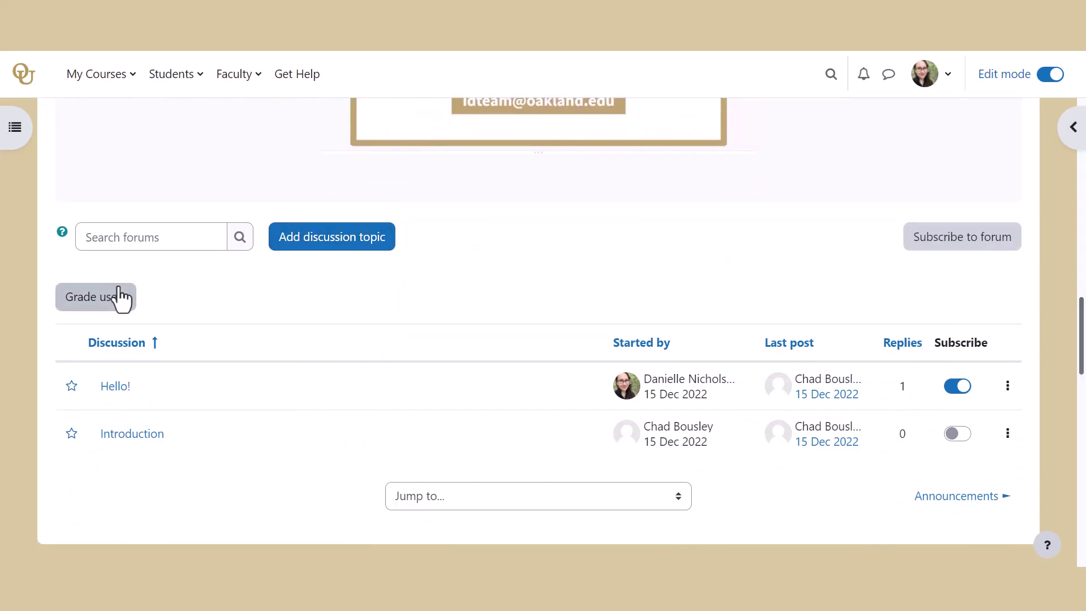
click(121, 298)
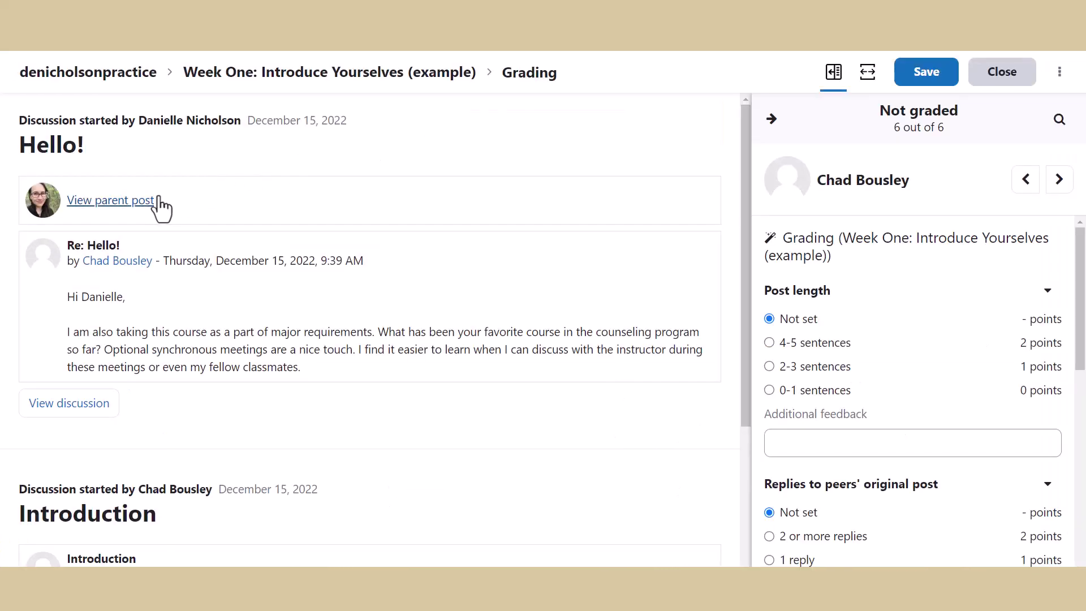
Show the parent post of the student's reply and look through the rubric's criteria and additional feedback fields.
click(111, 200)
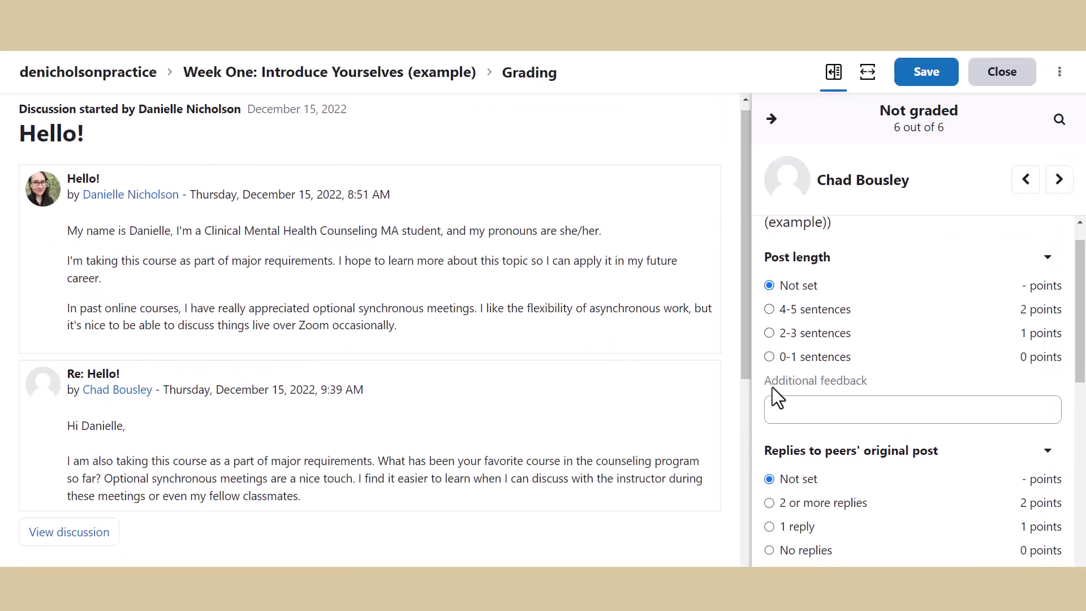
click(815, 410)
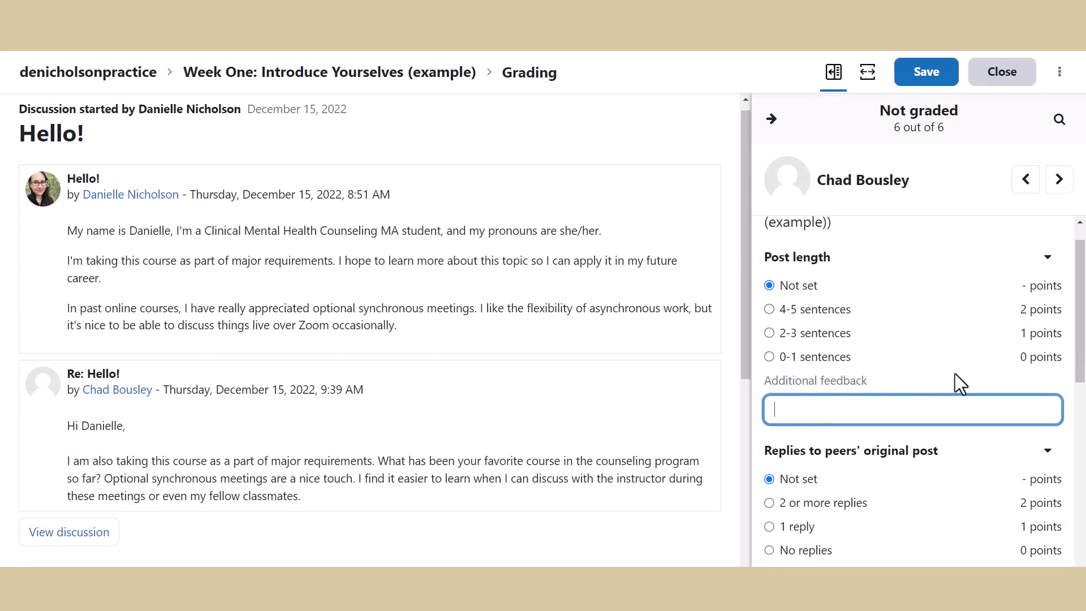
drag(1081, 340, 1085, 524)
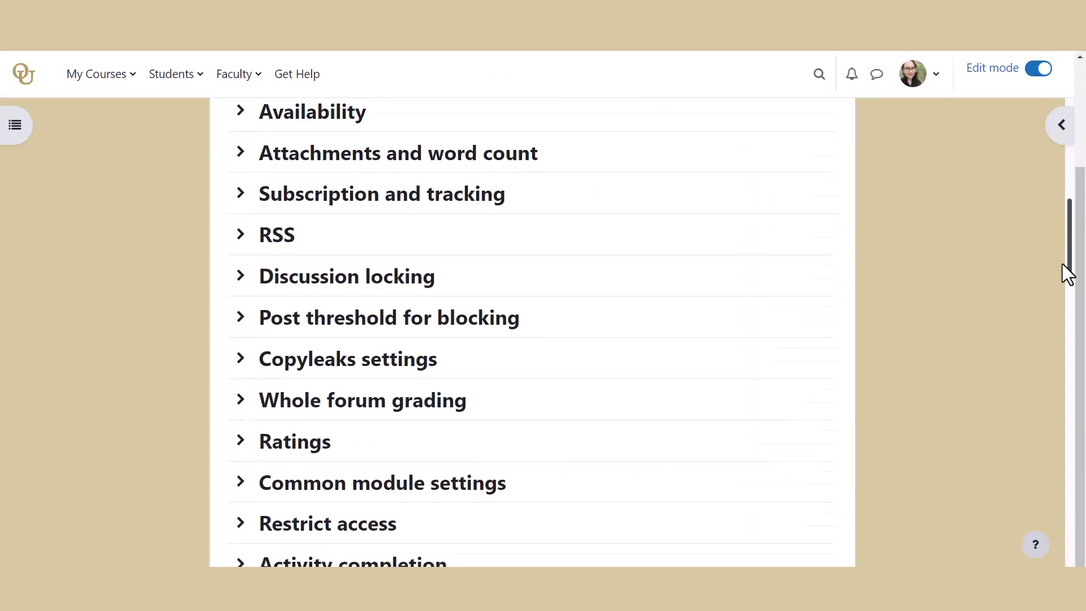
Change the forum's whole forum grading method to "Grading guide" in the settings, and save and display the forum.
drag(1062, 263, 1061, 290)
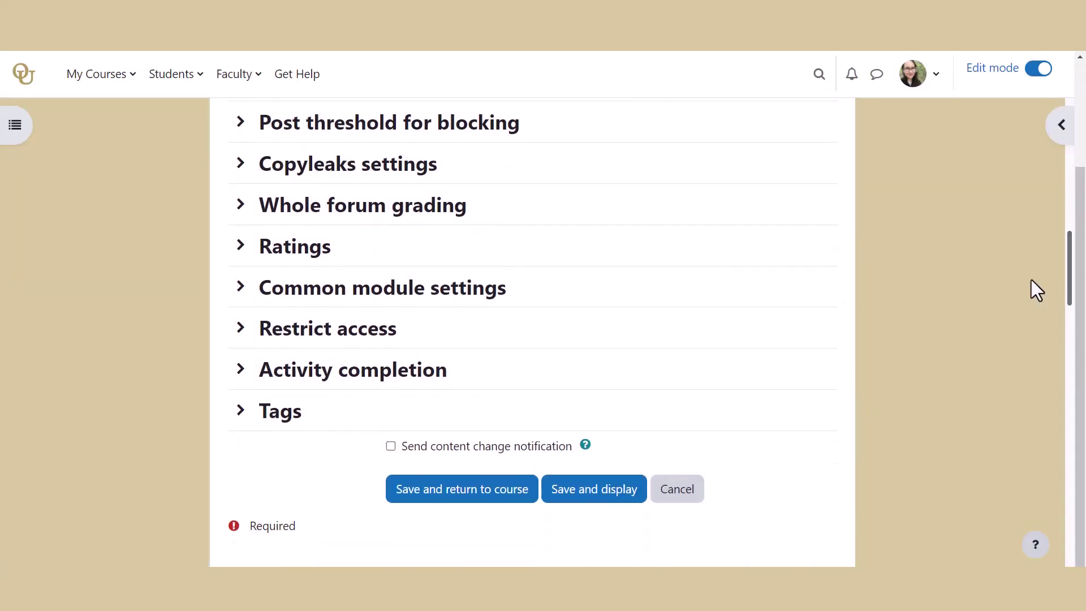
click(249, 205)
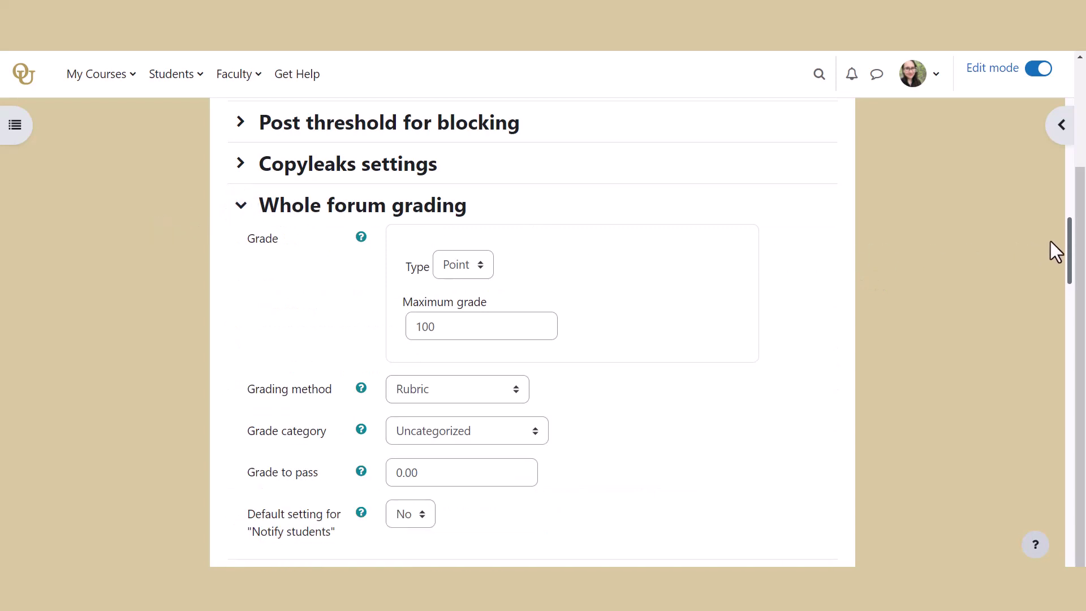
drag(1068, 243, 1068, 249)
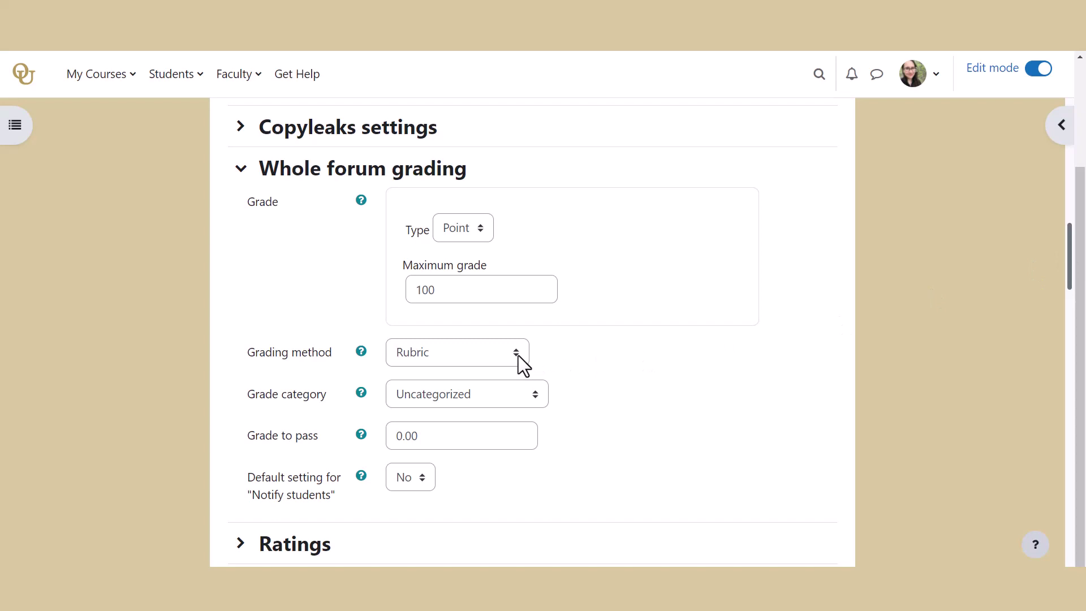
click(518, 355)
click(510, 387)
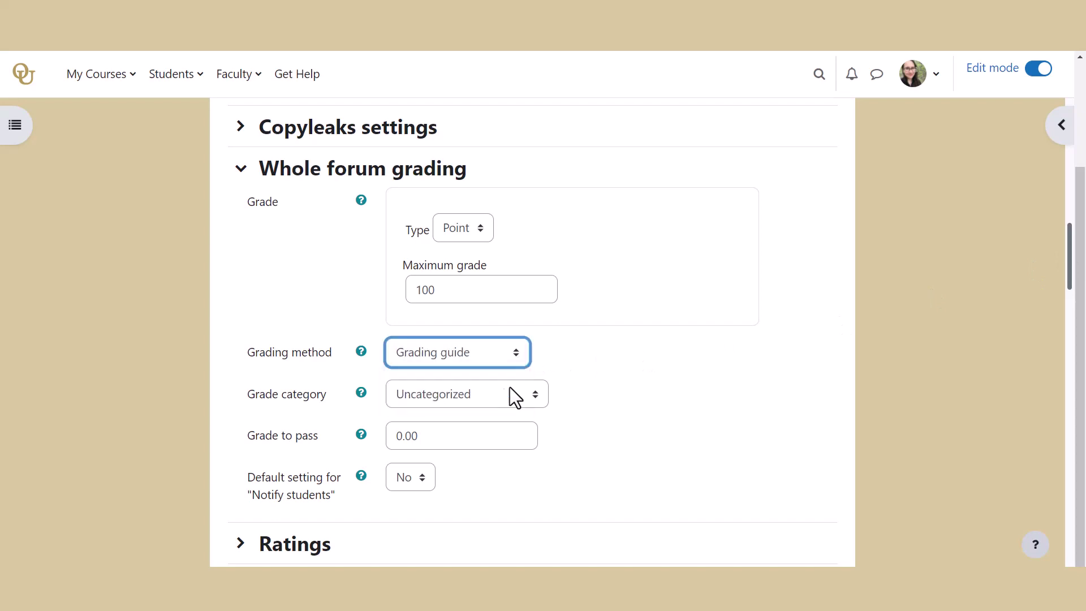
click(600, 365)
drag(1070, 279, 1069, 327)
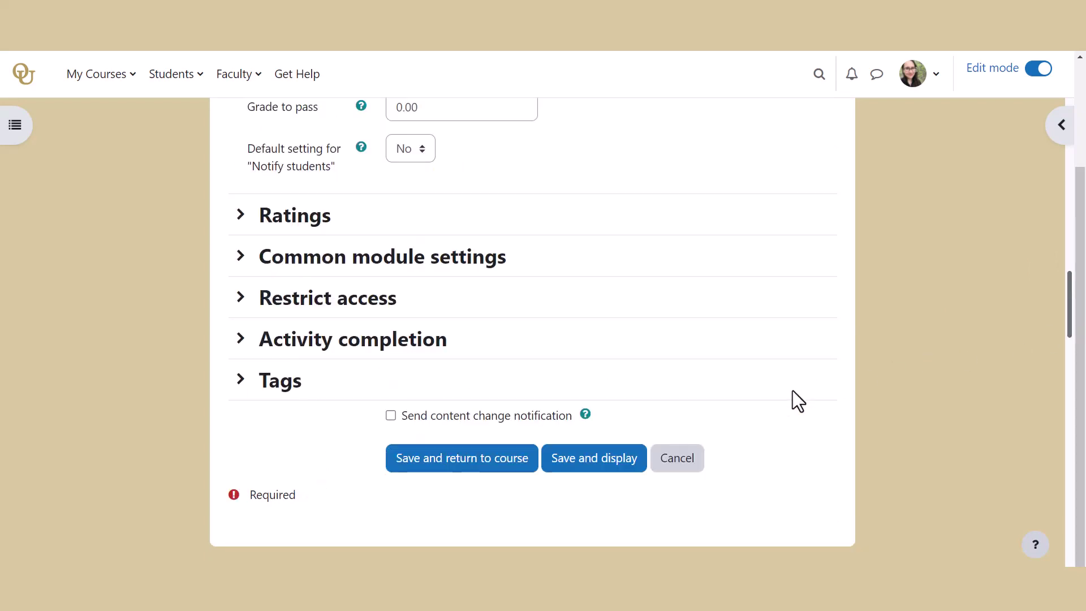
click(611, 465)
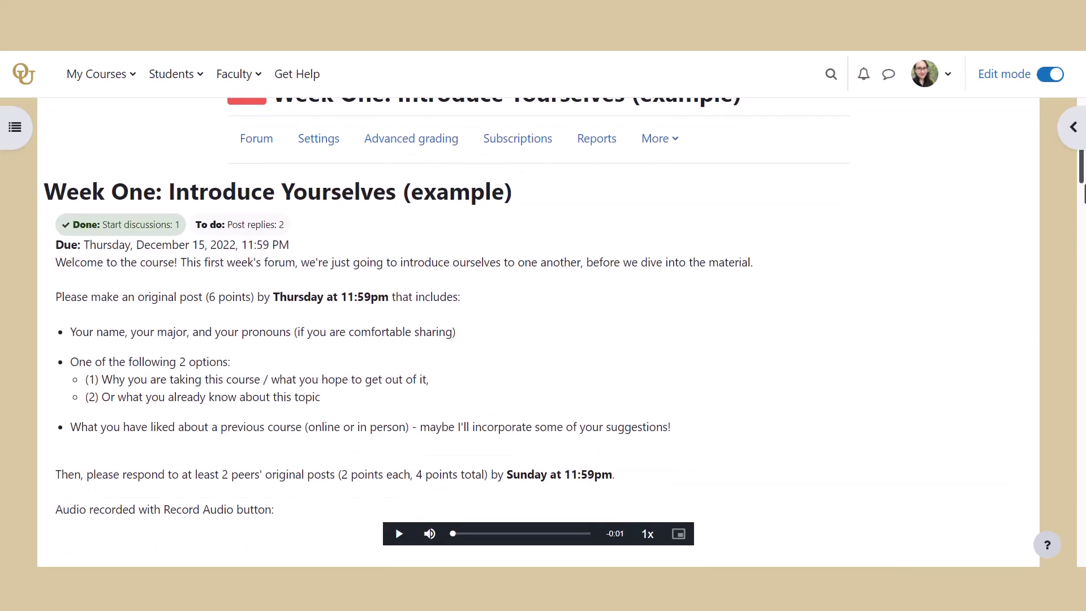
Name the new grading guide "Weekly Forum Grading Guide", leaving its description empty.
scroll(538, 333, down, 3)
scroll(537, 334, down, 10)
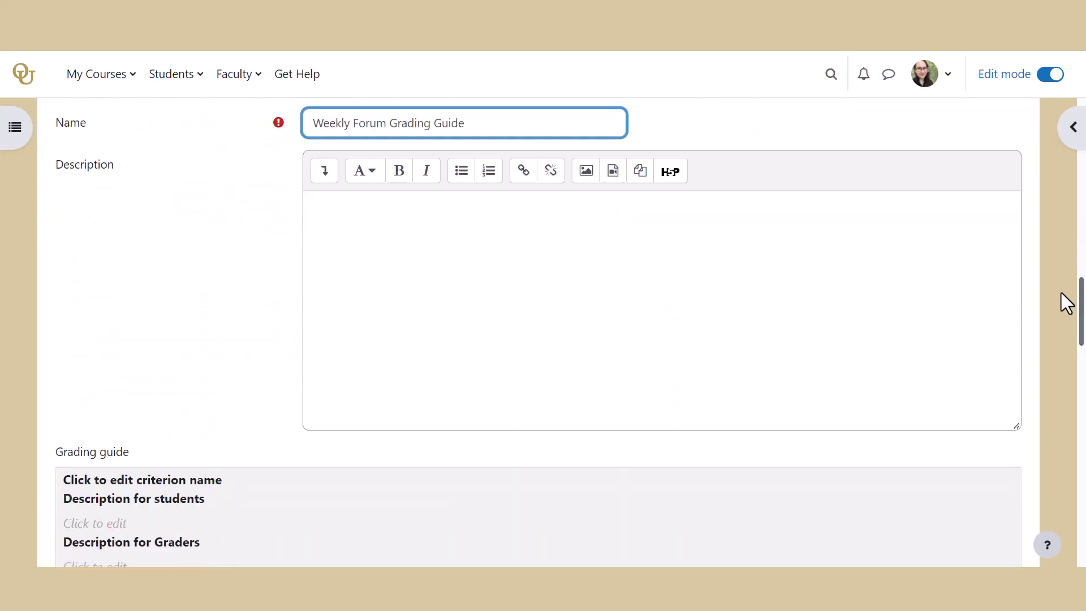
key(Tab)
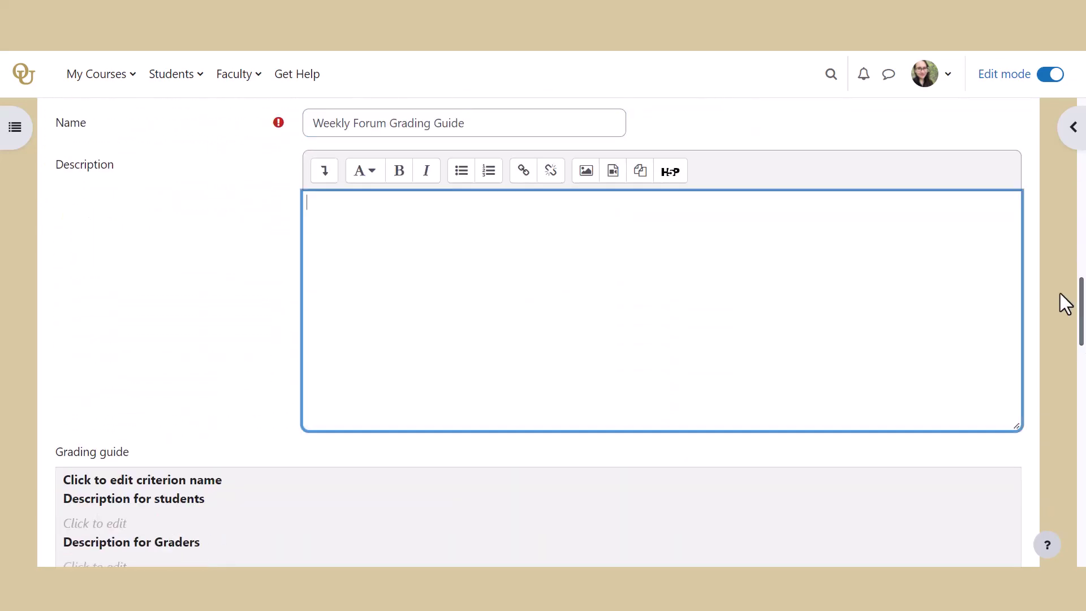
click(32, 331)
scroll(1082, 338, down, 3)
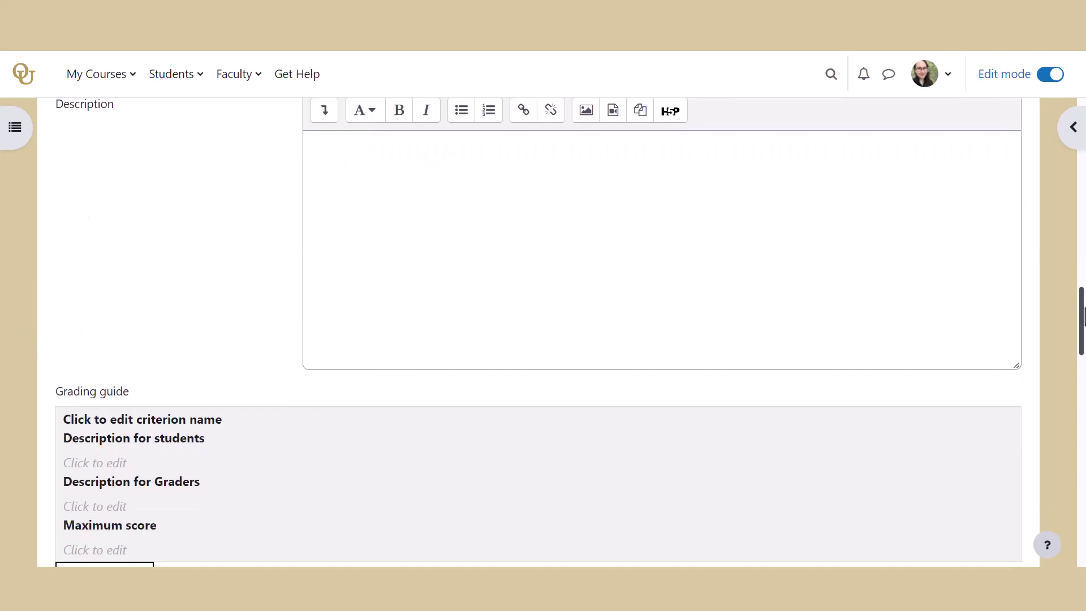
scroll(1081, 338, down, 3)
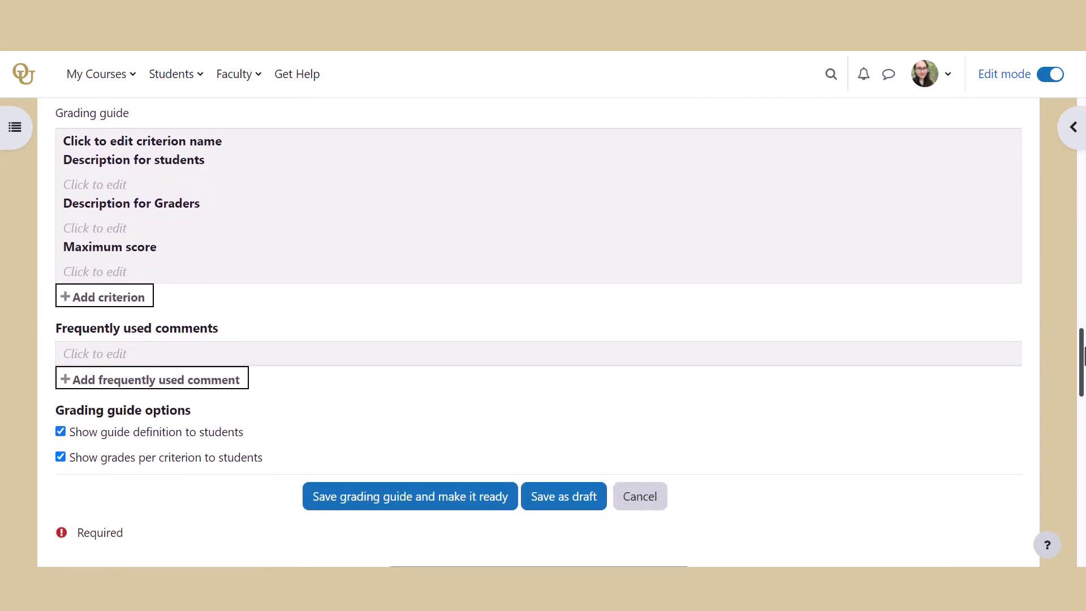
Name the criterion "Post length" with the student description "Your original post should be 4-5 sentences long, with substantive content. Posts that are too brief will lose points.".
click(96, 143)
text(Post length)
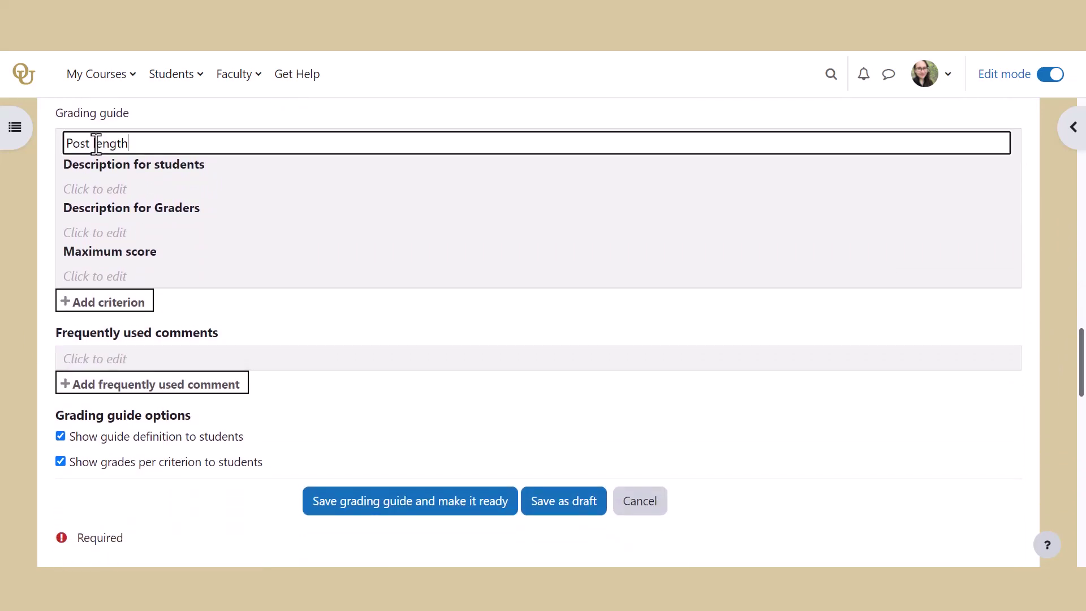
click(104, 190)
text(Your original post should be 4-5 sentences long, with substantive content. Posts that are too brief will lose points.)
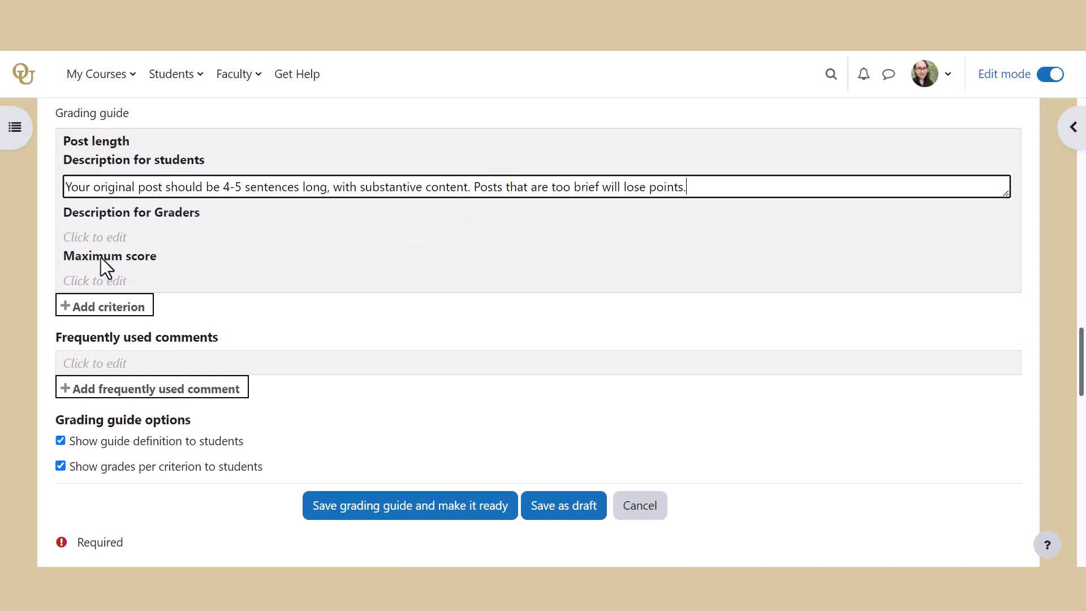
click(48, 235)
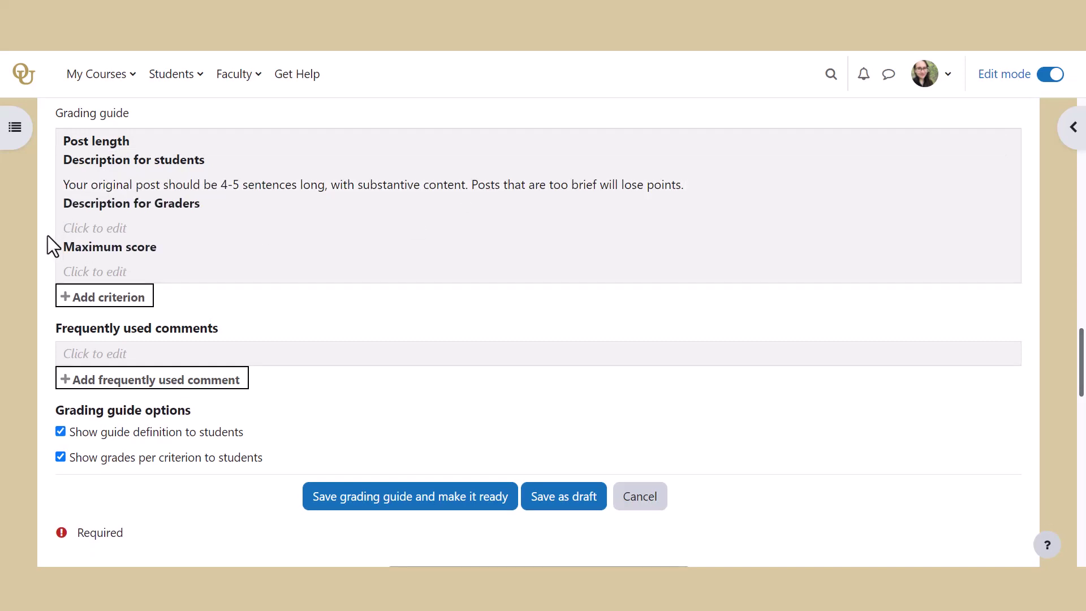
Set the grader description to "4 or more sentences is full points. Half points for less. No points for only a few words." and maximum score to 10.
click(122, 229)
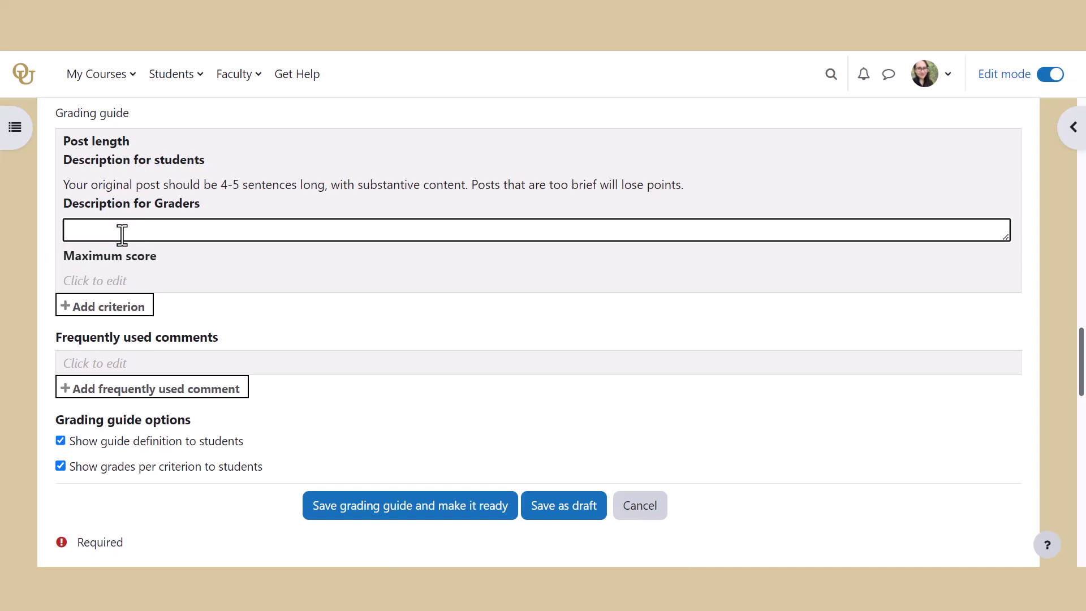
text(4 or more sentences is full)
click(399, 299)
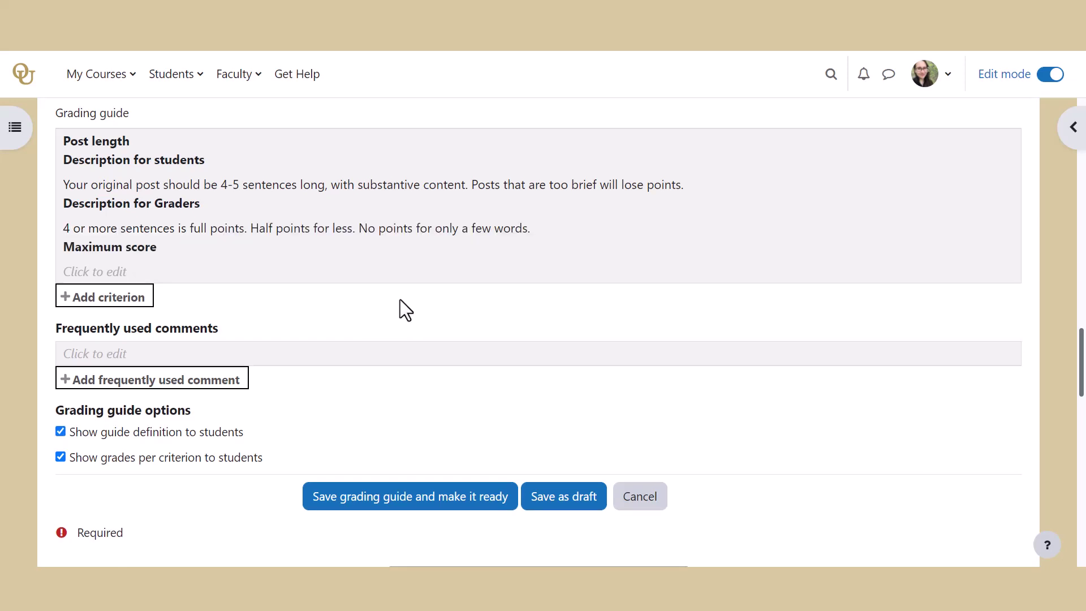
click(125, 271)
text(10)
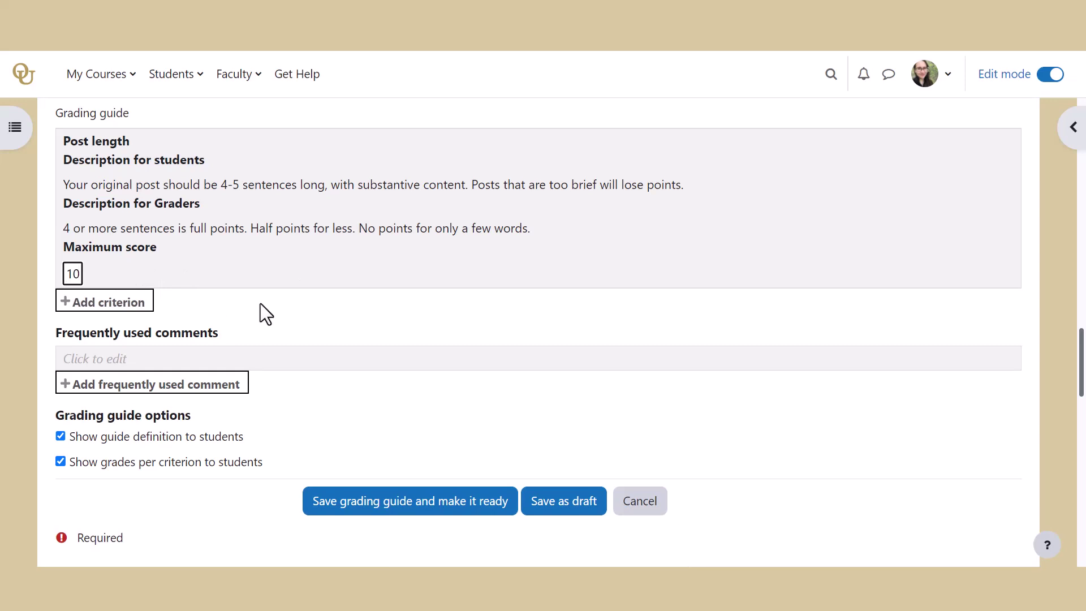
click(260, 303)
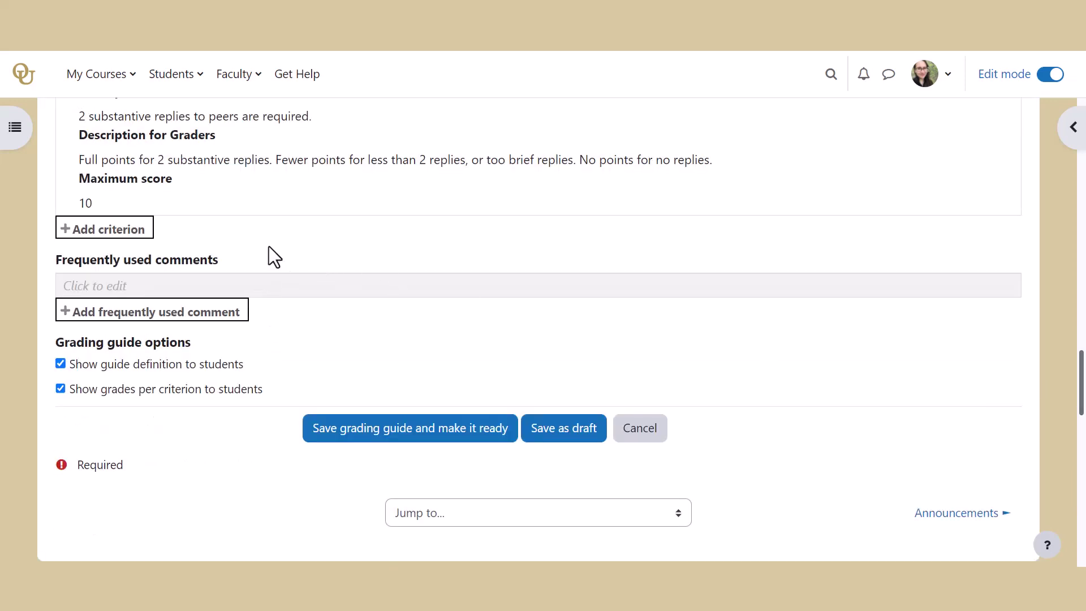
Add the frequently used comments "Replies were too brief", "Original post was too short" and "Great job!".
click(127, 284)
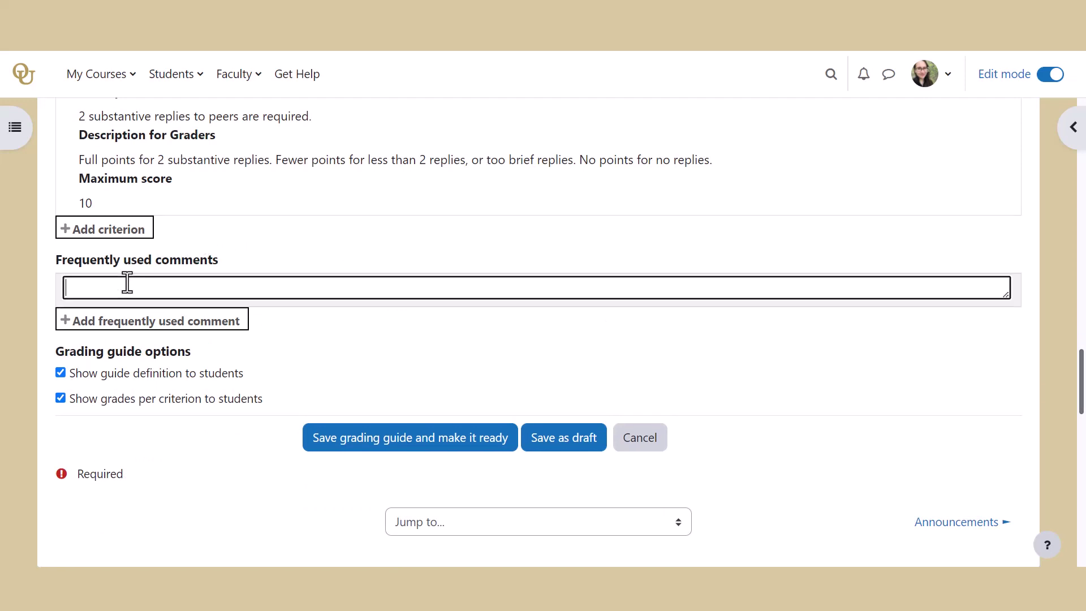
text(Replies were too brief)
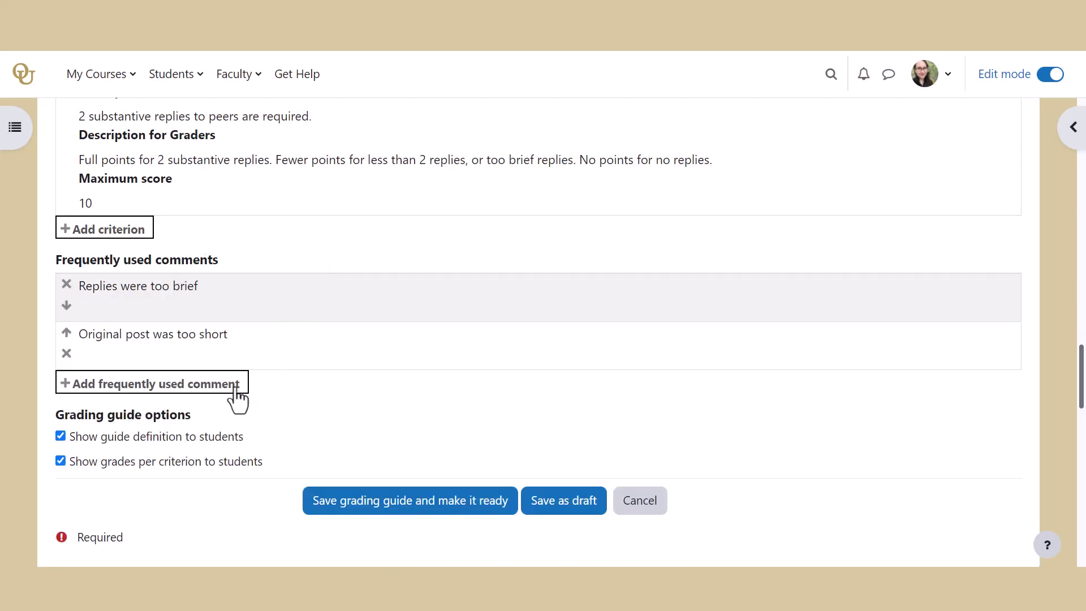
click(247, 391)
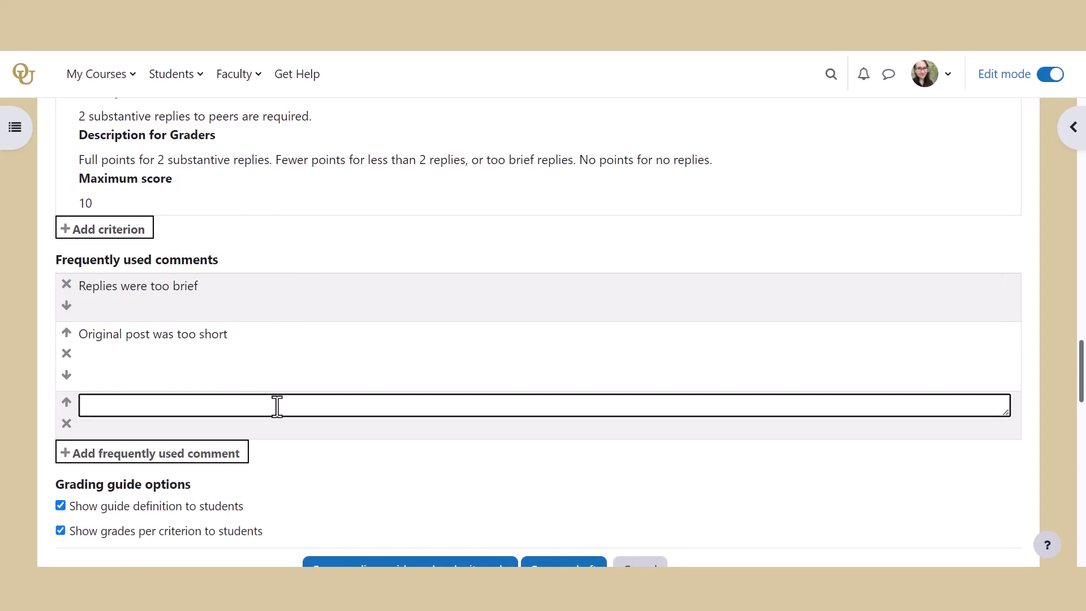
text(Great job!)
click(314, 452)
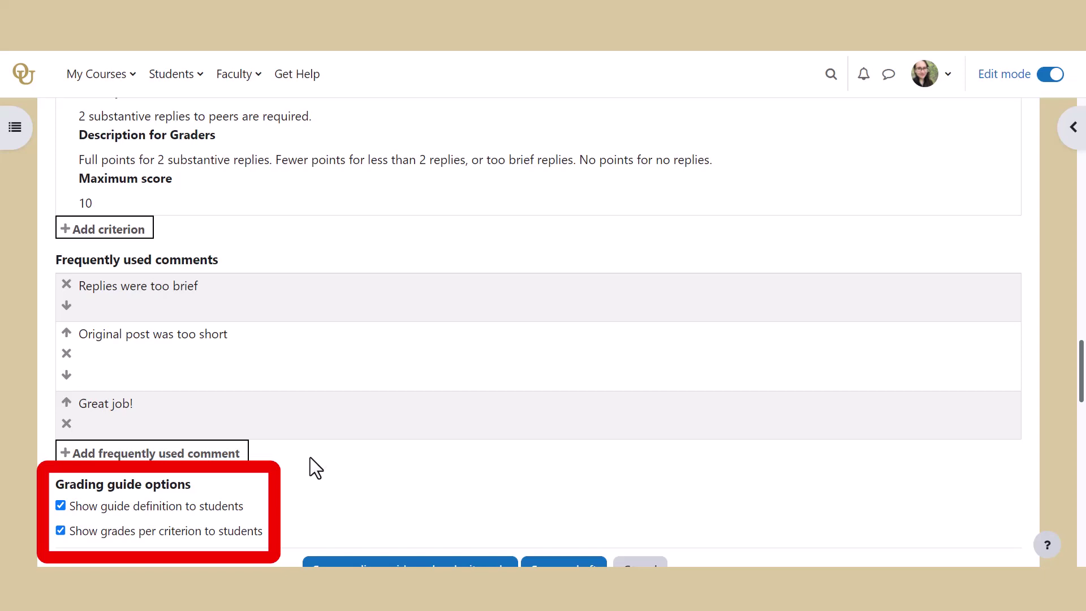
Save the grading guide as ready for use and review it under advanced grading.
scroll(822, 402, down, 3)
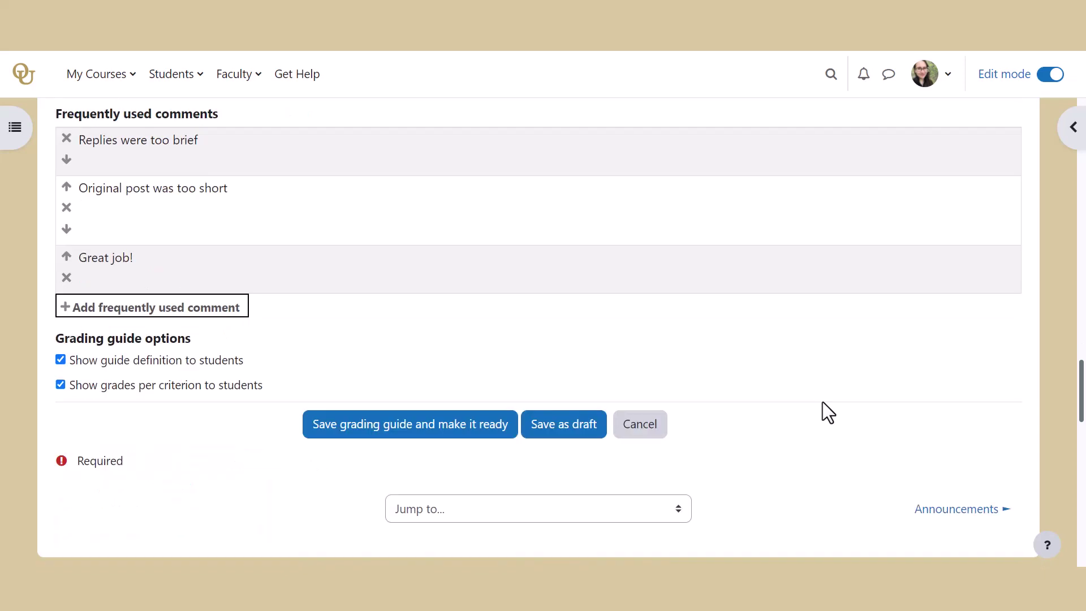
click(476, 434)
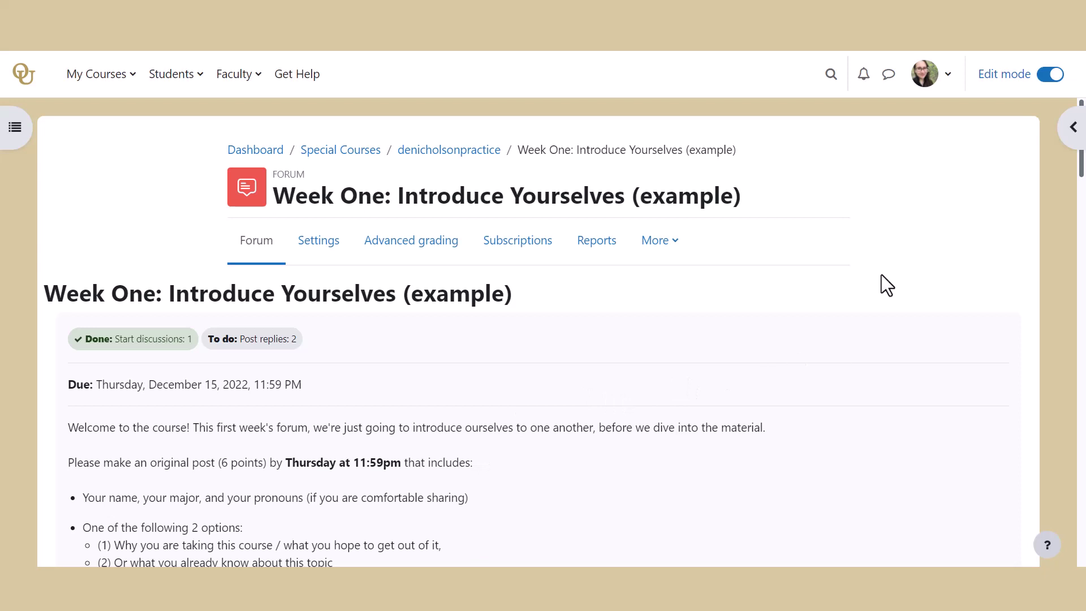
click(422, 250)
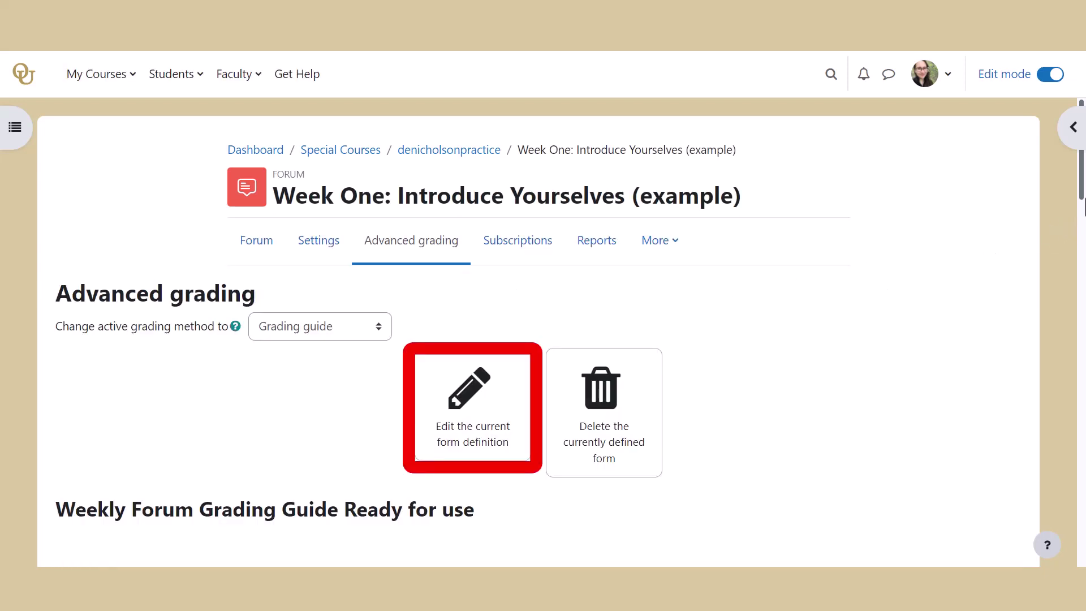
scroll(543, 334, down, 4)
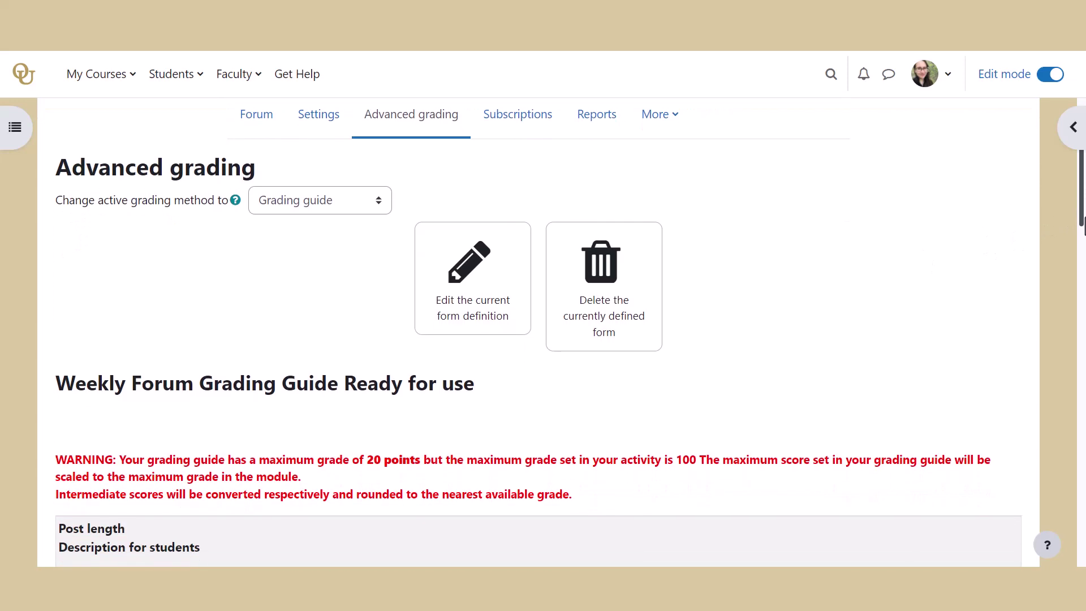
scroll(543, 334, down, 4)
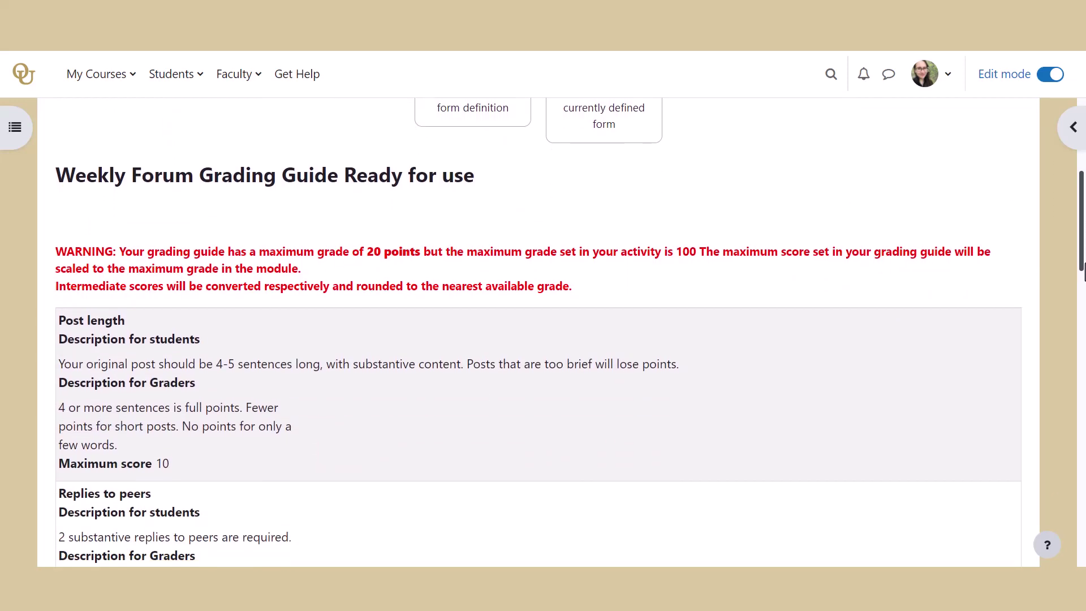
Return to the forum page and open its user grading view with the grading guide.
scroll(543, 334, down, 1)
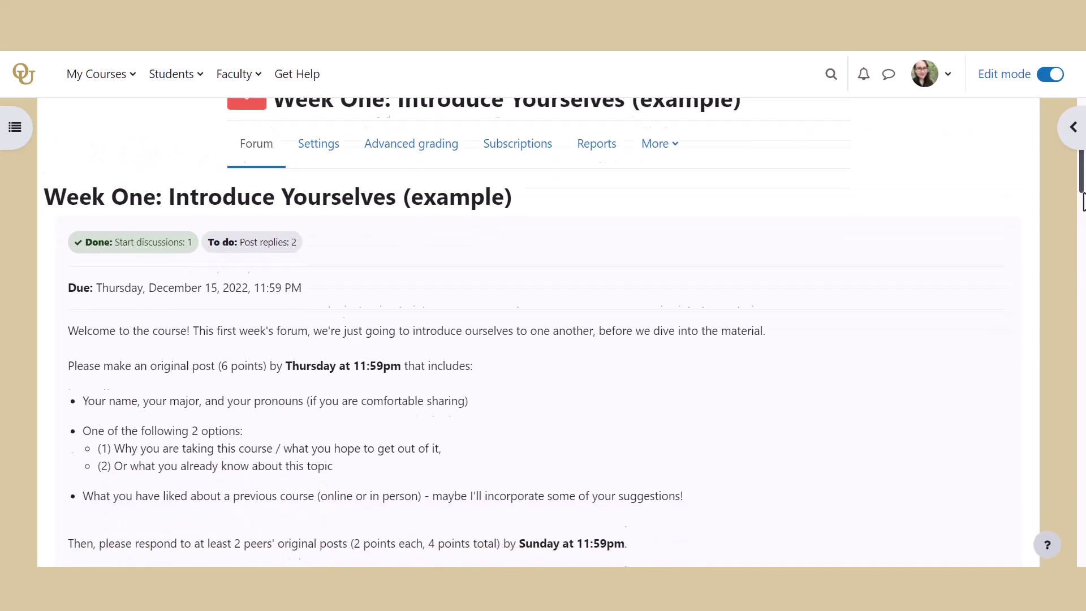
scroll(1083, 322, down, 15)
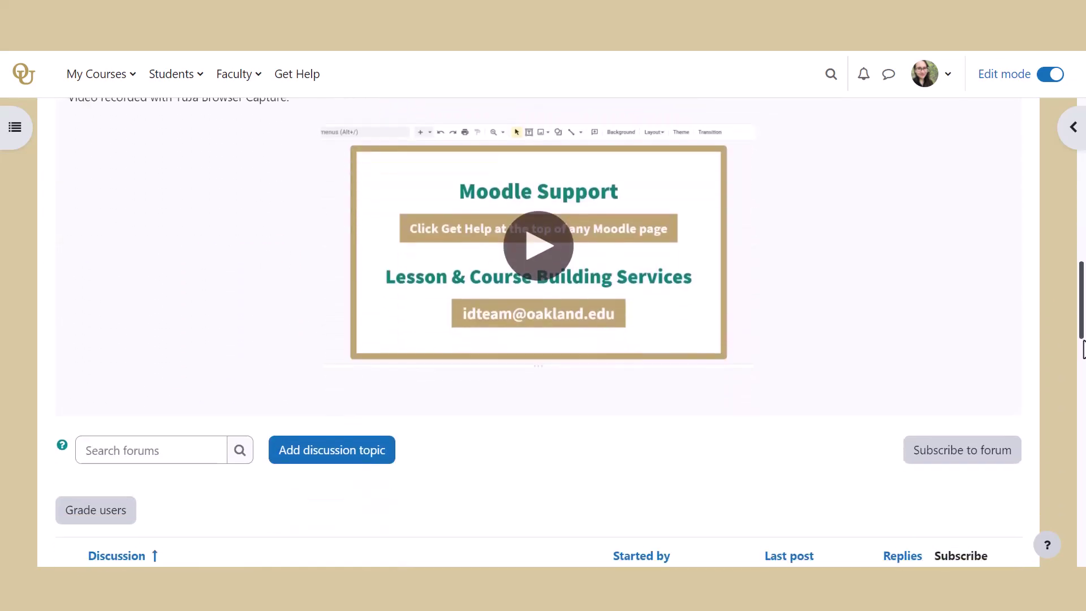
scroll(1083, 350, down, 4)
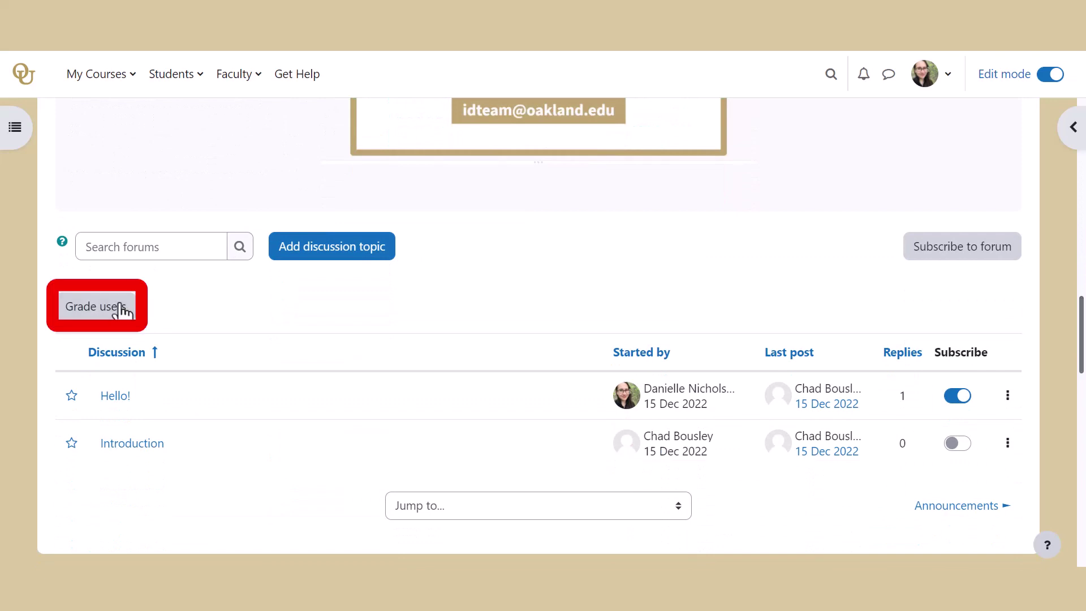
click(121, 308)
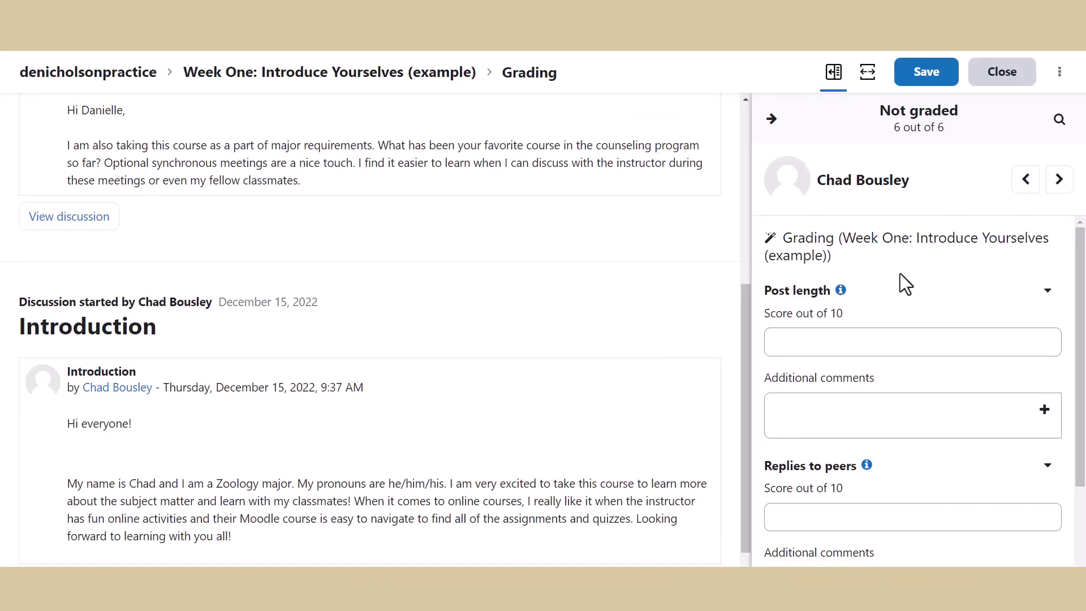
Try a score of 10 for the student's "Post length" criterion, and clear it.
click(893, 348)
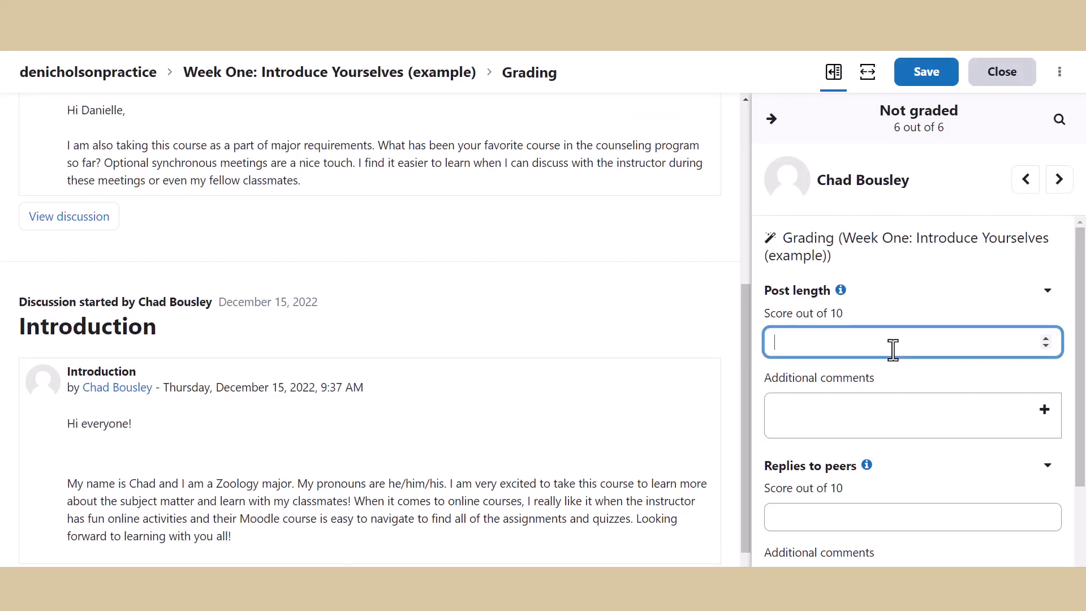
text(10)
key(BackSpace)
key(BackSpace)
click(901, 380)
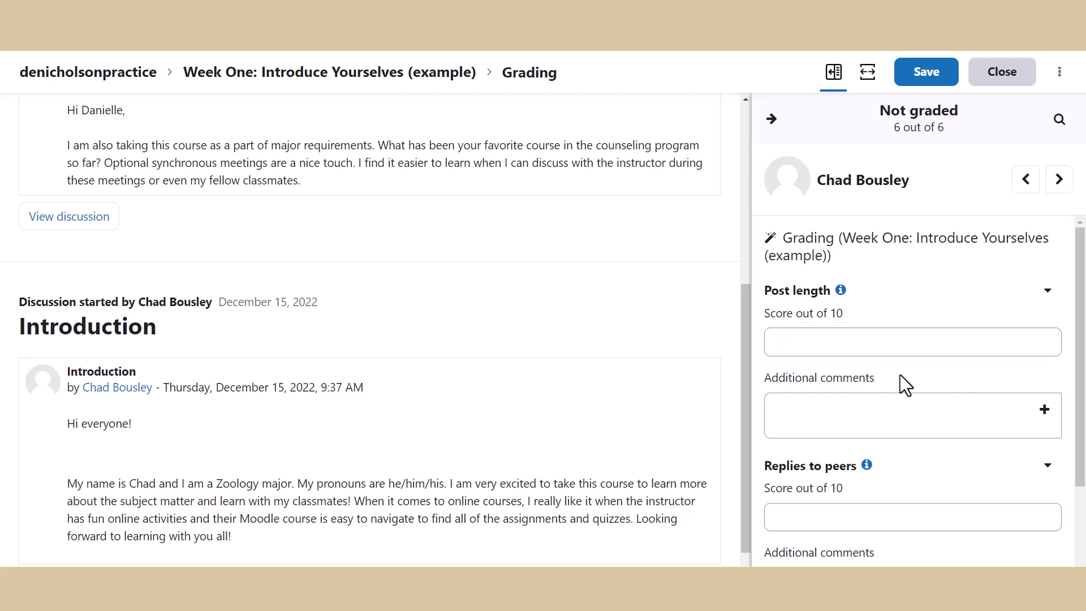
Insert the frequently used comment "Replies were too brief" into the additional comments for the "Post length" criterion.
click(1045, 411)
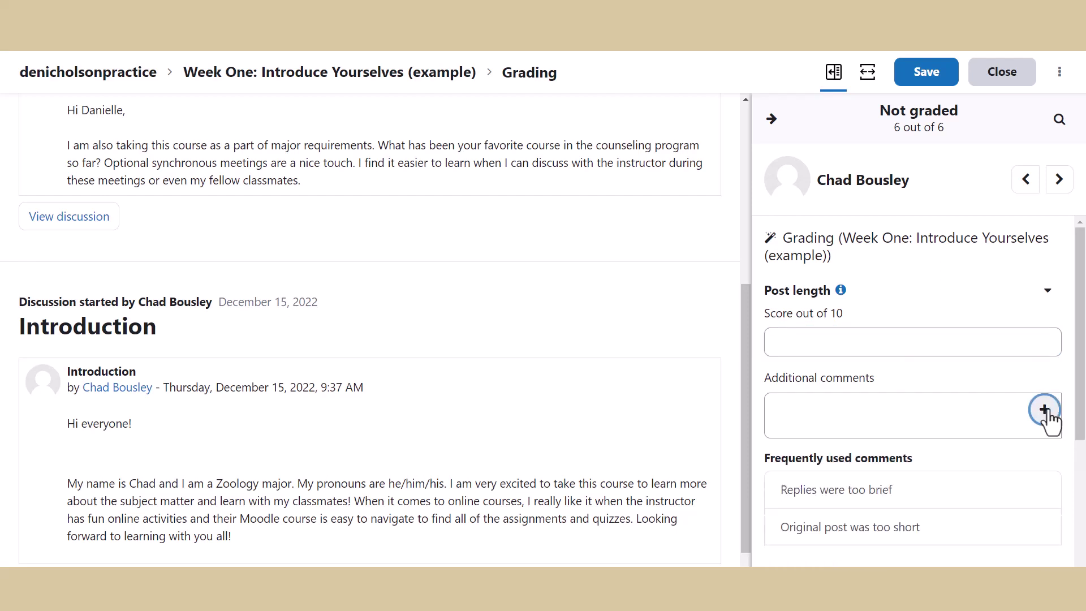
click(957, 495)
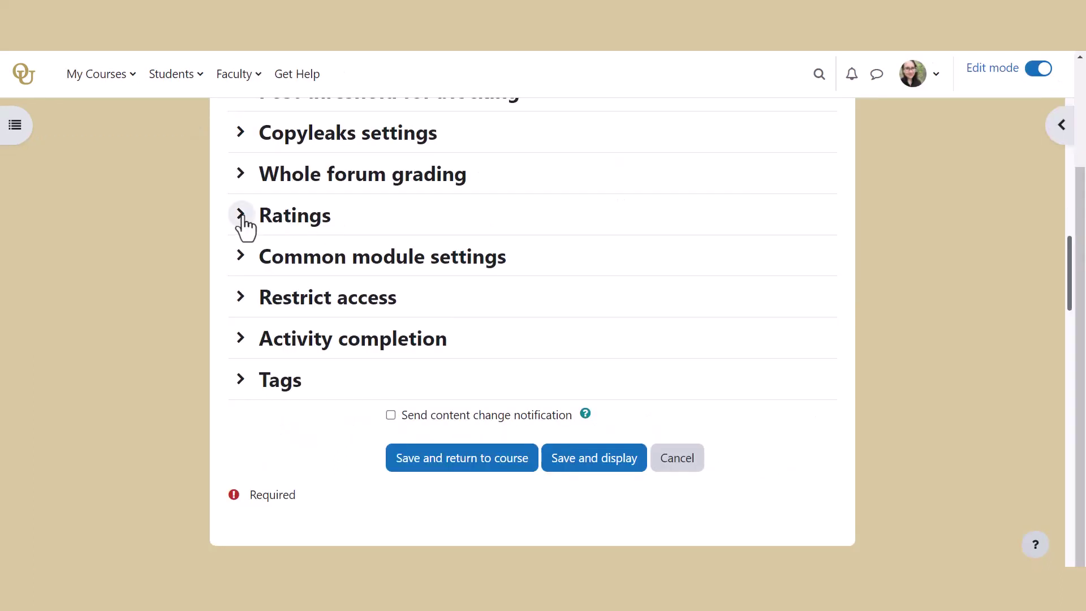
Set the aggregate type to "Sum of ratings" in the forum's Ratings settings.
click(241, 215)
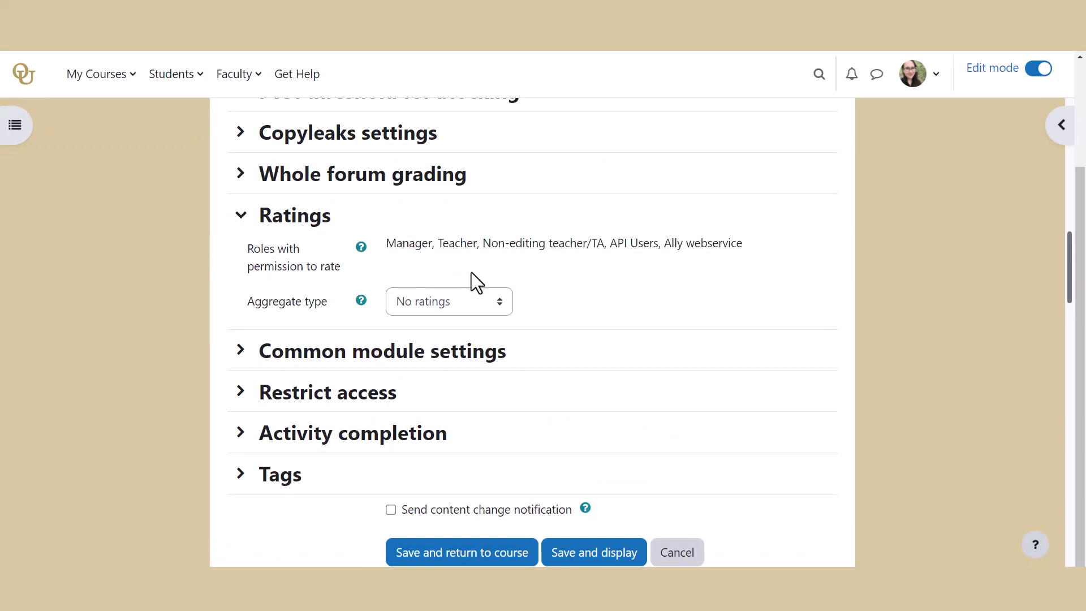
click(501, 308)
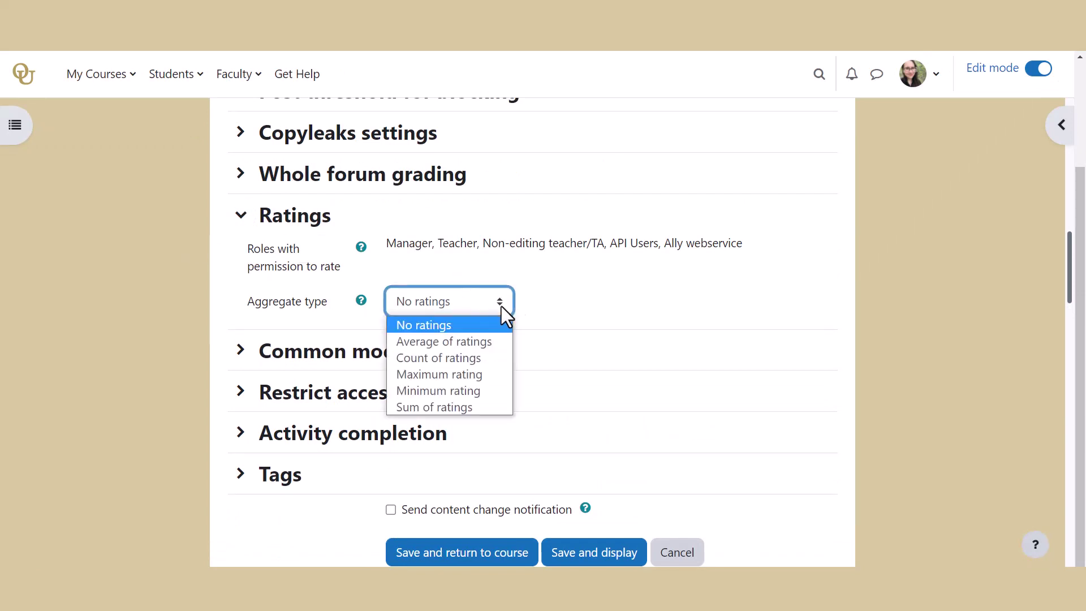
click(491, 407)
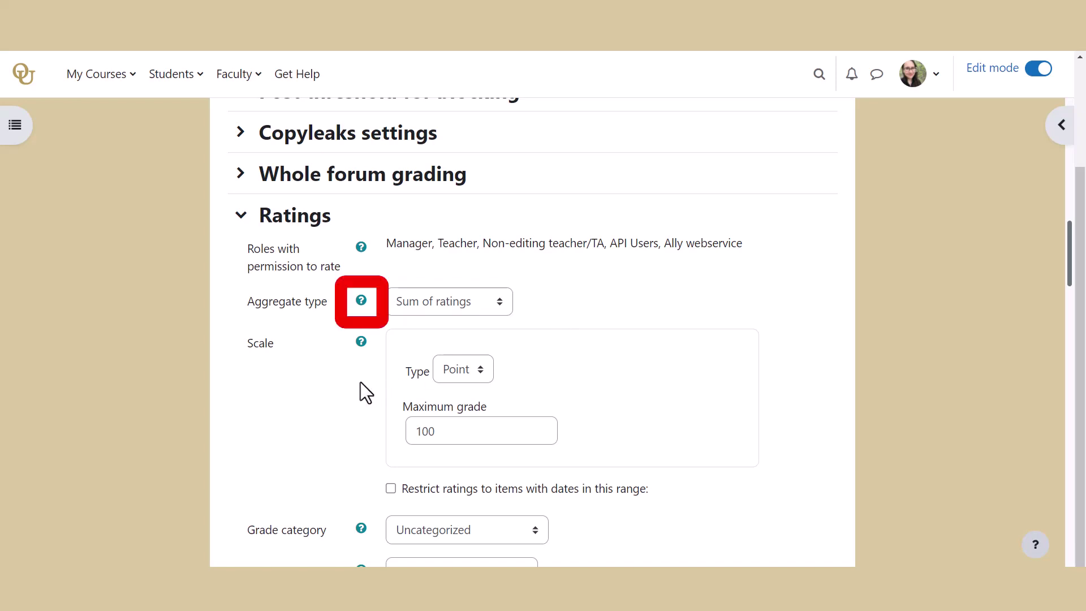
drag(1071, 276, 1076, 323)
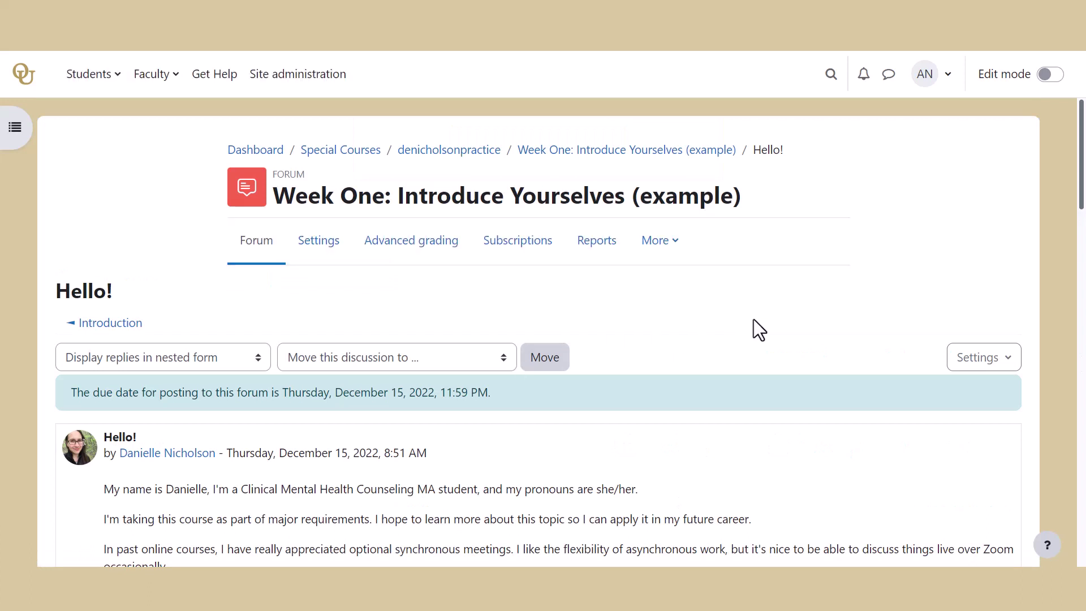
Rate the original "Hello!" post 6 and the "Re: Hello!" reply 2.
scroll(753, 320, down, 5)
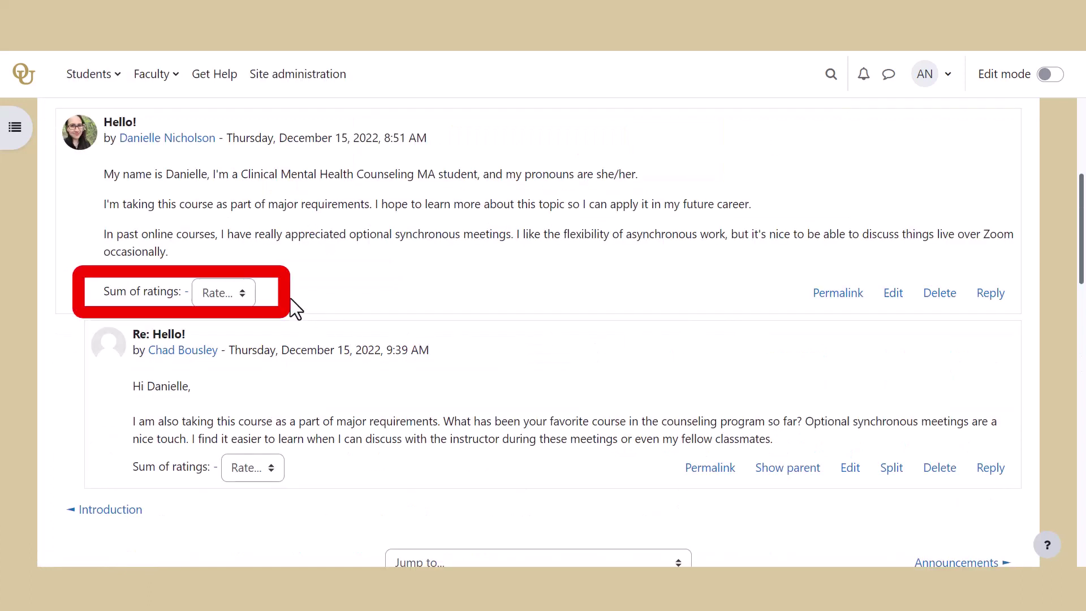
click(244, 294)
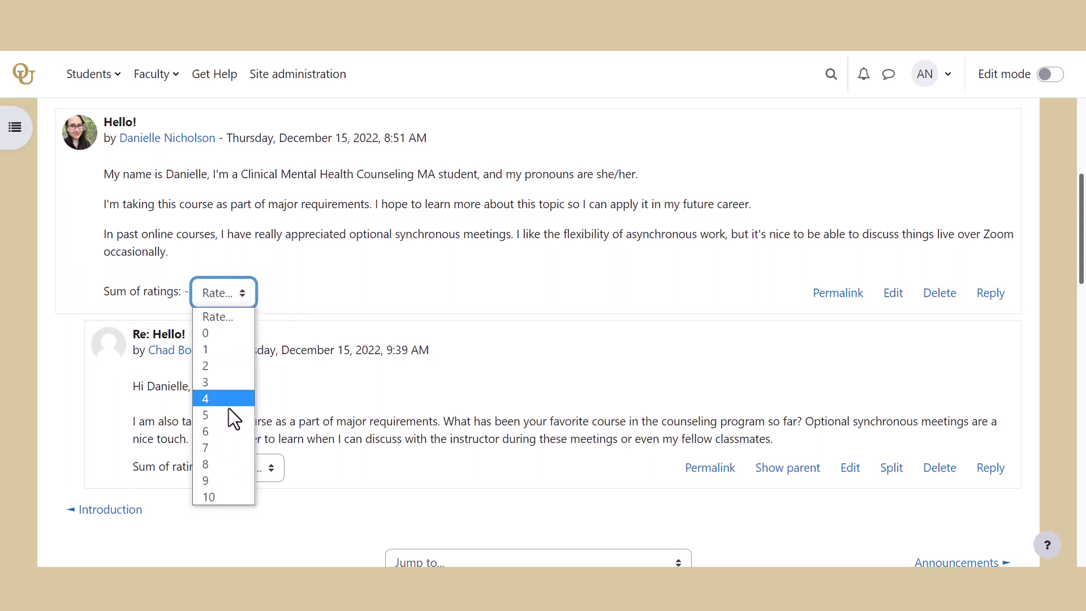
click(226, 430)
click(265, 468)
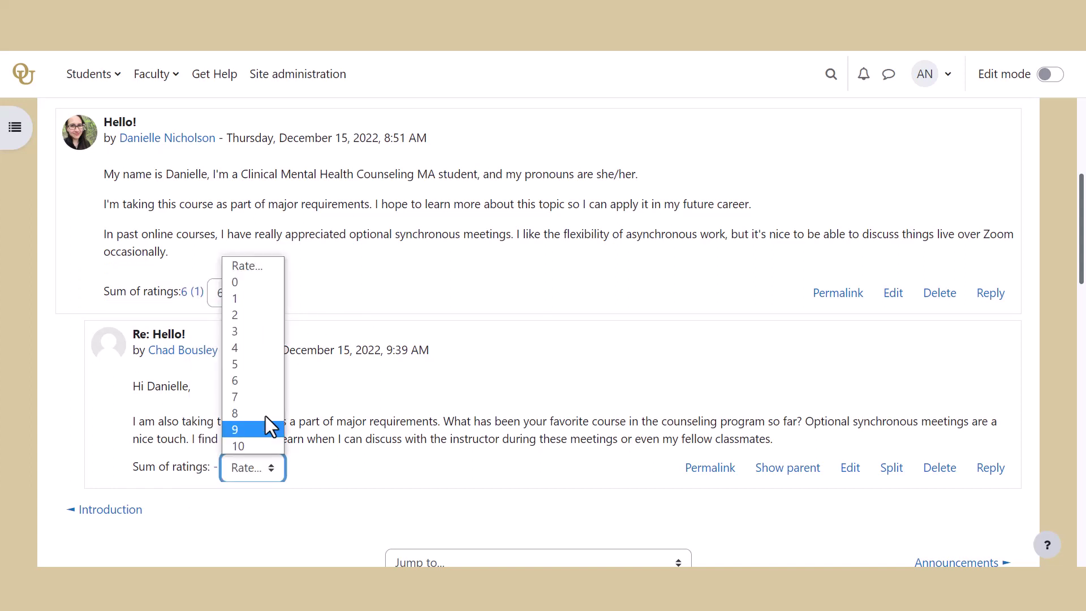
click(258, 320)
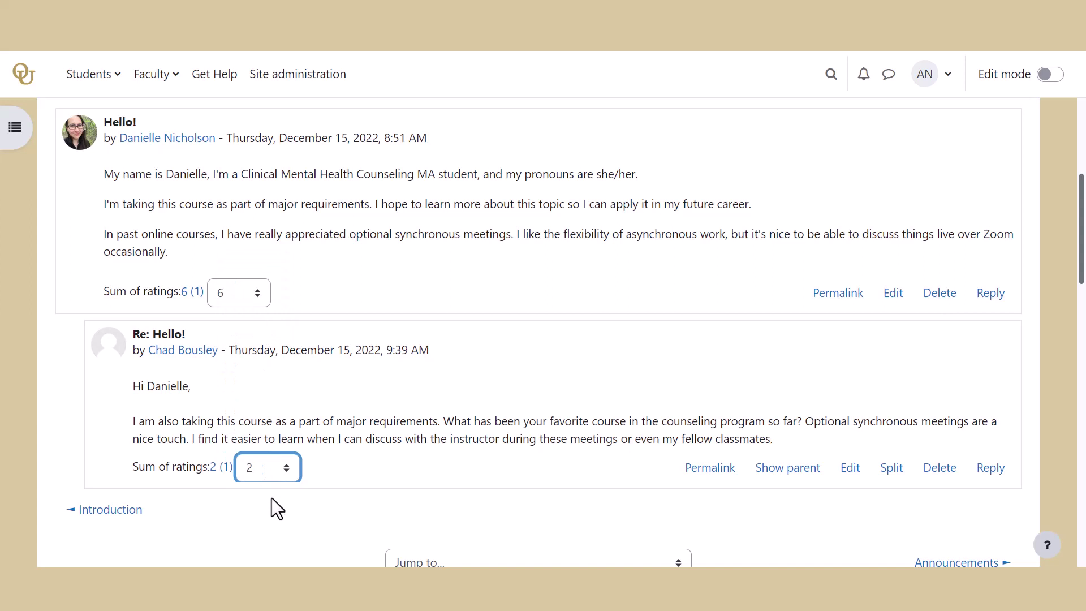